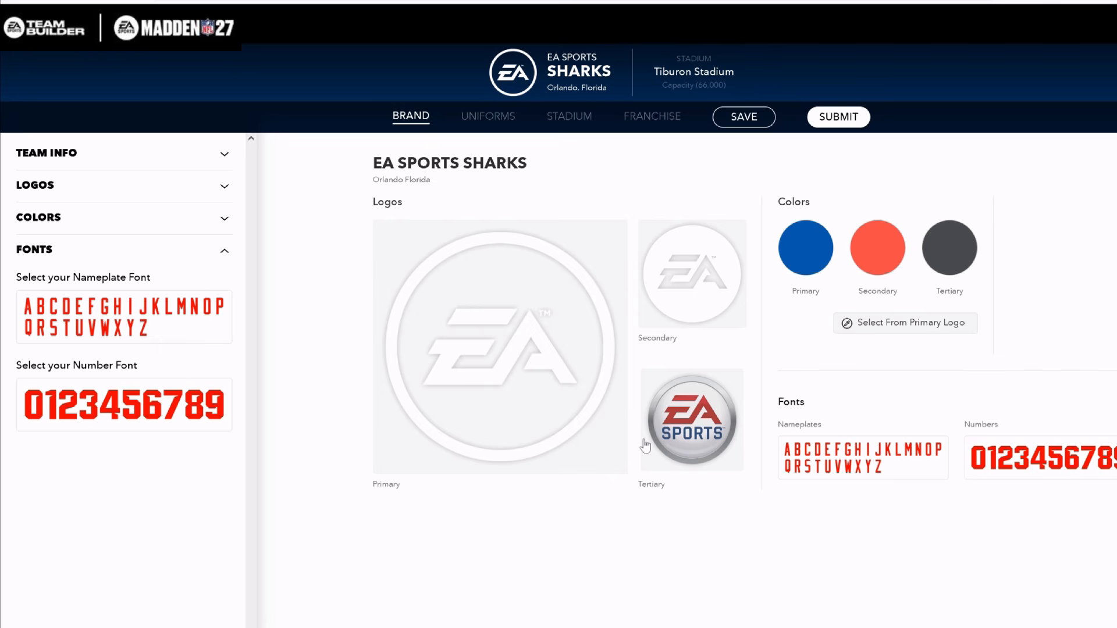
Open the team's primary logo for selection
{"action": "left_click", "coordinate": [458, 362]}
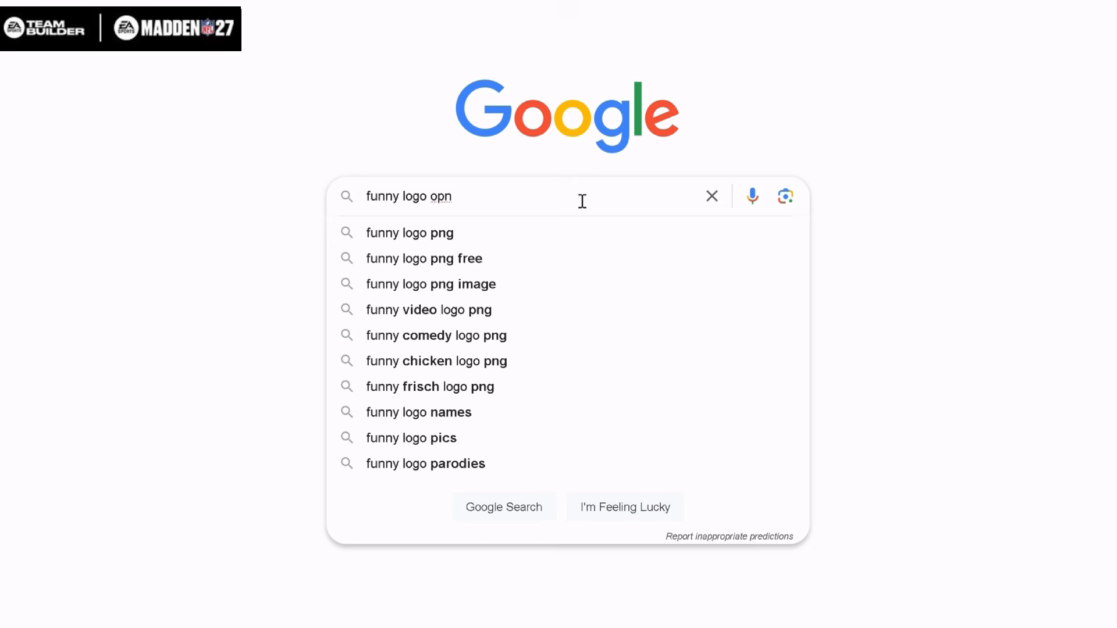
Switch to Google and replace the current query with a search for "funny logo png"
{"action": "key", "text": "BackSpace"}
{"action": "key", "text": "BackSpace"}
{"action": "key", "text": "ctrl+a"}
{"action": "key", "text": "BackSpace"}
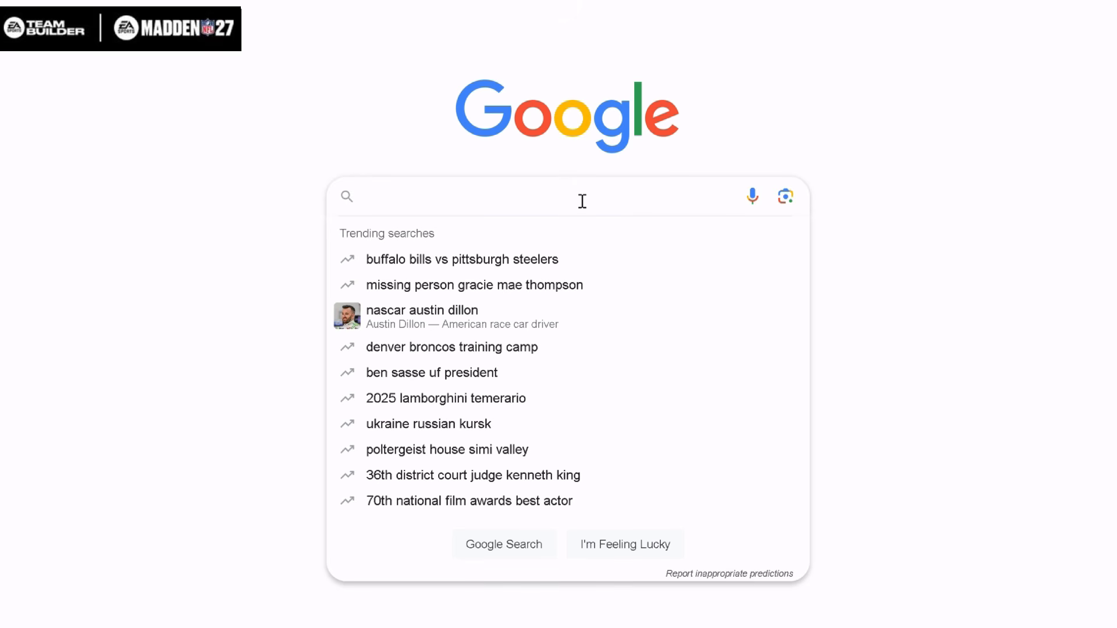
{"action": "type", "text": "f"}
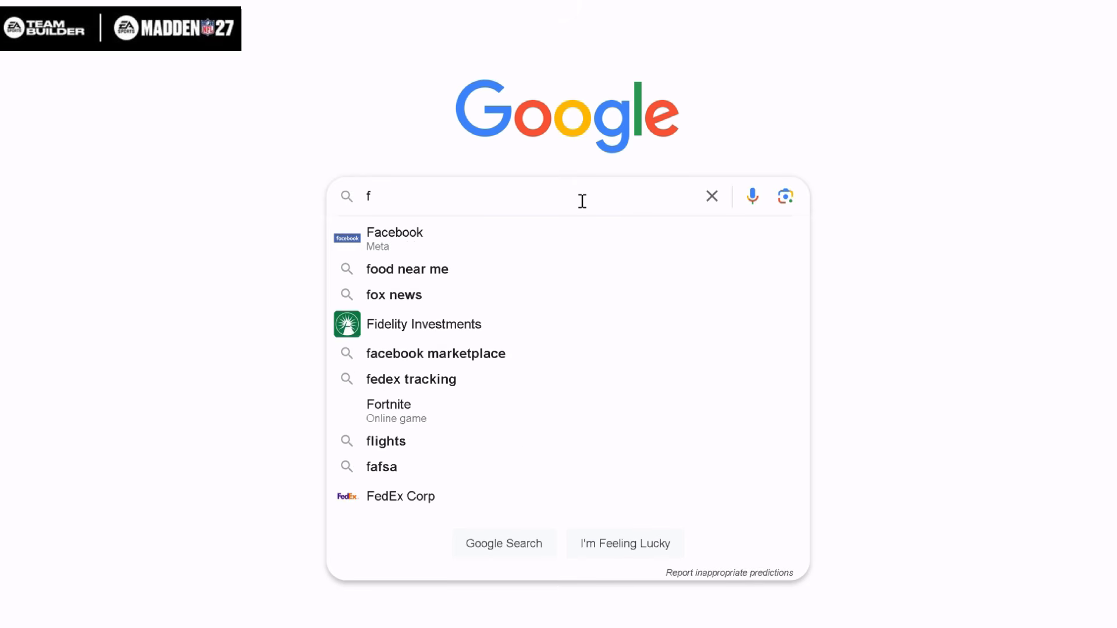
{"action": "key", "text": "BackSpace"}
{"action": "type", "text": "funny logo "}
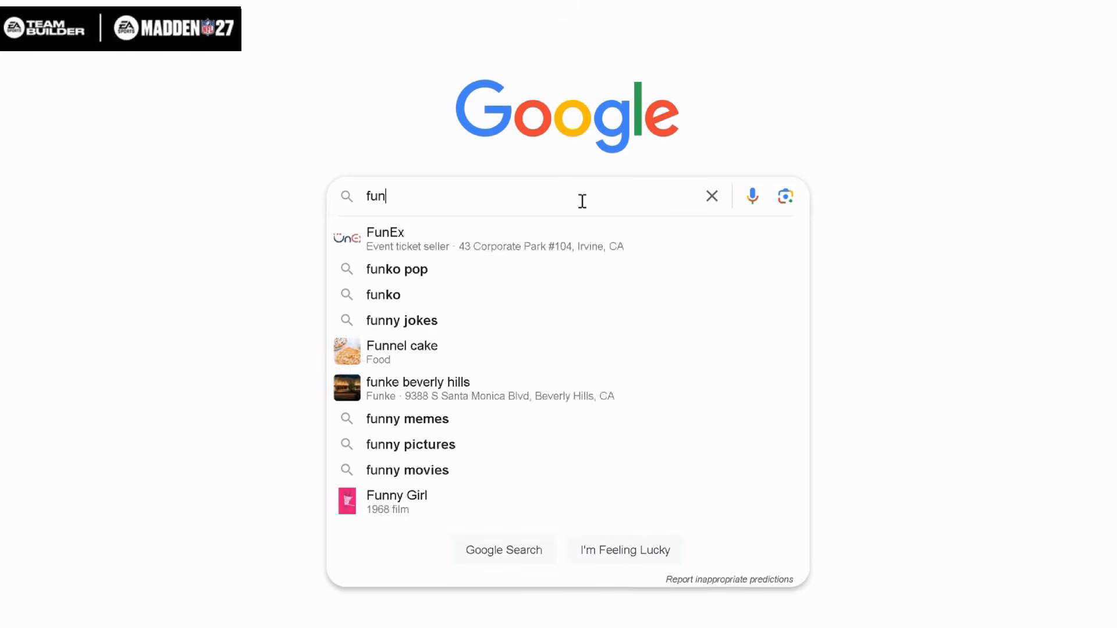
{"action": "type", "text": "pi"}
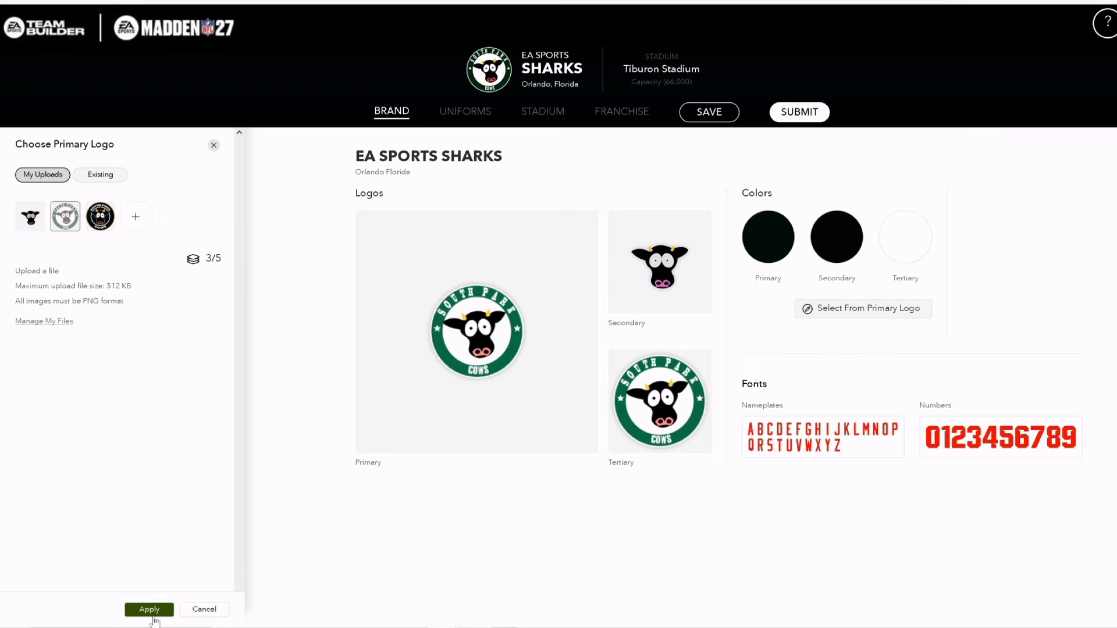
Apply the green round South Park Cows image as the primary logo and take the team colors from that logo
{"action": "left_click", "coordinate": [150, 609]}
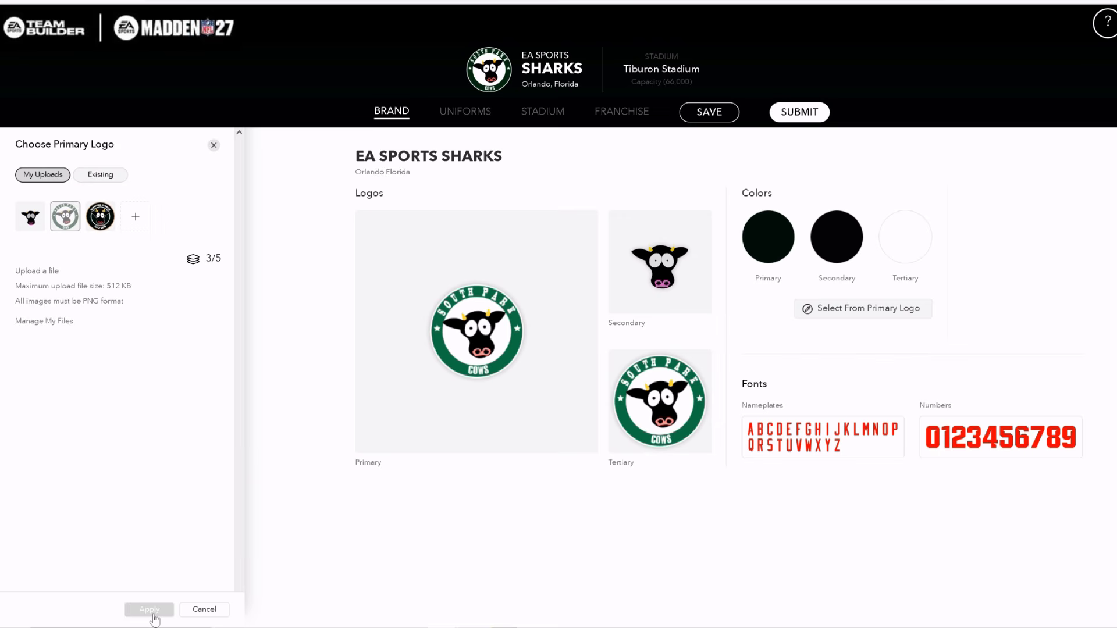
{"action": "scroll", "coordinate": [155, 466], "scroll_direction": "down", "scroll_amount": 4}
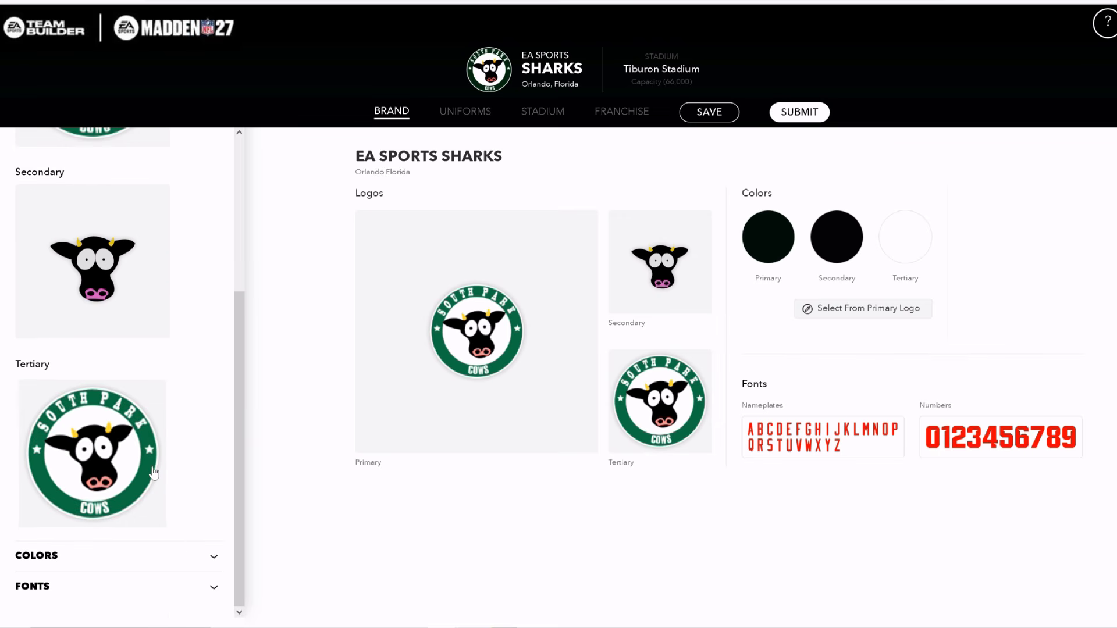
{"action": "left_click", "coordinate": [210, 558]}
{"action": "scroll", "coordinate": [201, 539], "scroll_direction": "down", "scroll_amount": 3}
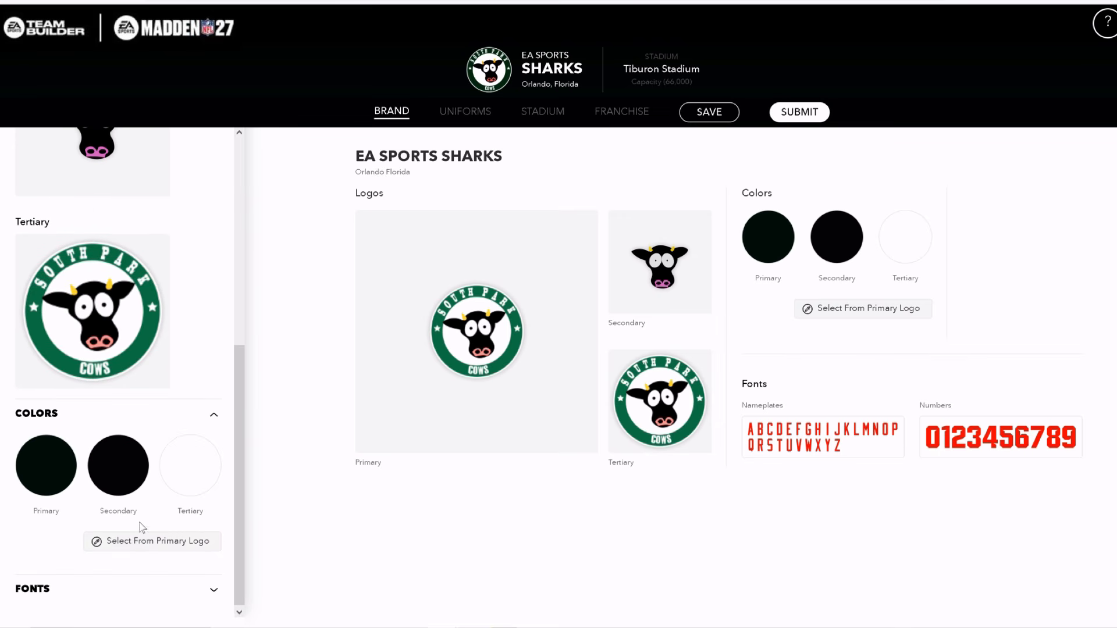
{"action": "left_click", "coordinate": [133, 542]}
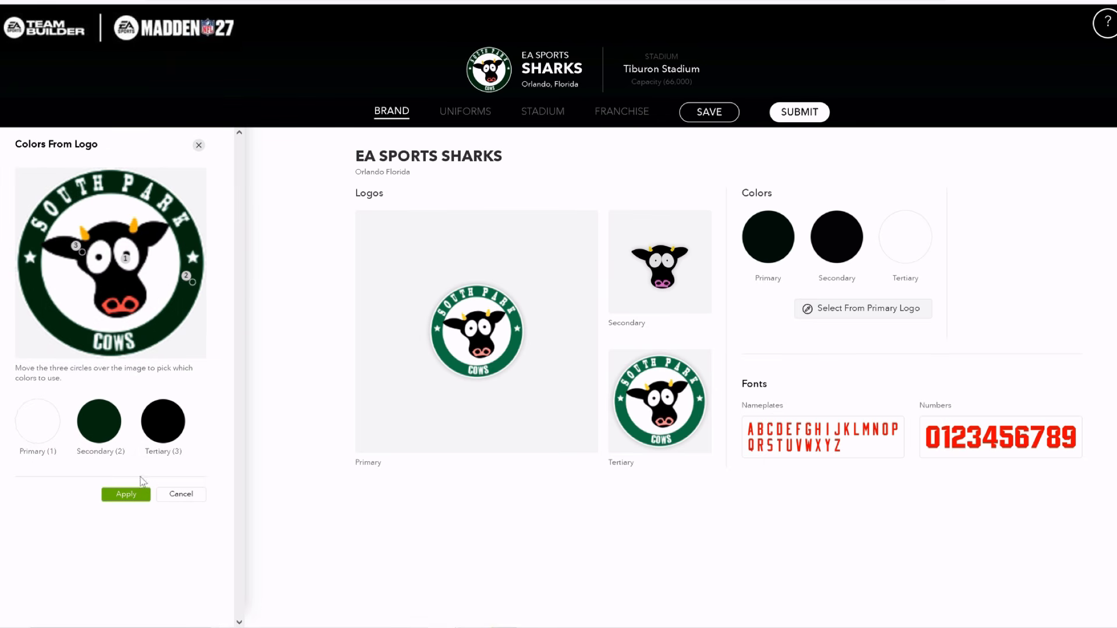
{"action": "left_click", "coordinate": [135, 495]}
Set the team's tertiary color to the custom gray 737272
{"action": "left_click", "coordinate": [193, 444]}
{"action": "left_click_drag", "start_coordinate": [103, 243], "coordinate": [104, 222]}
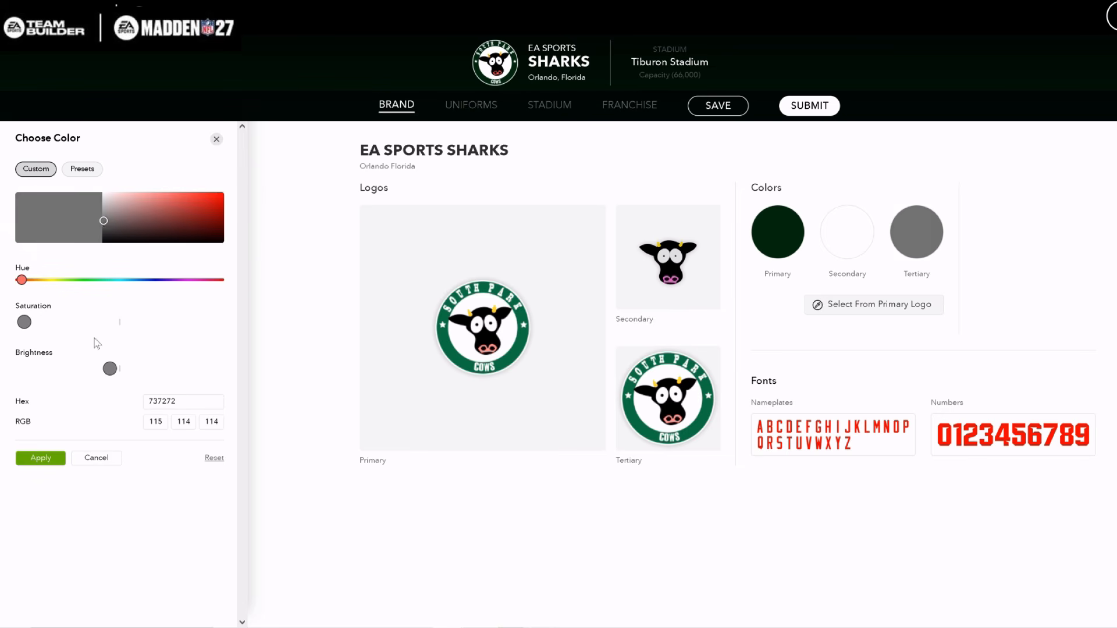
{"action": "left_click", "coordinate": [41, 459]}
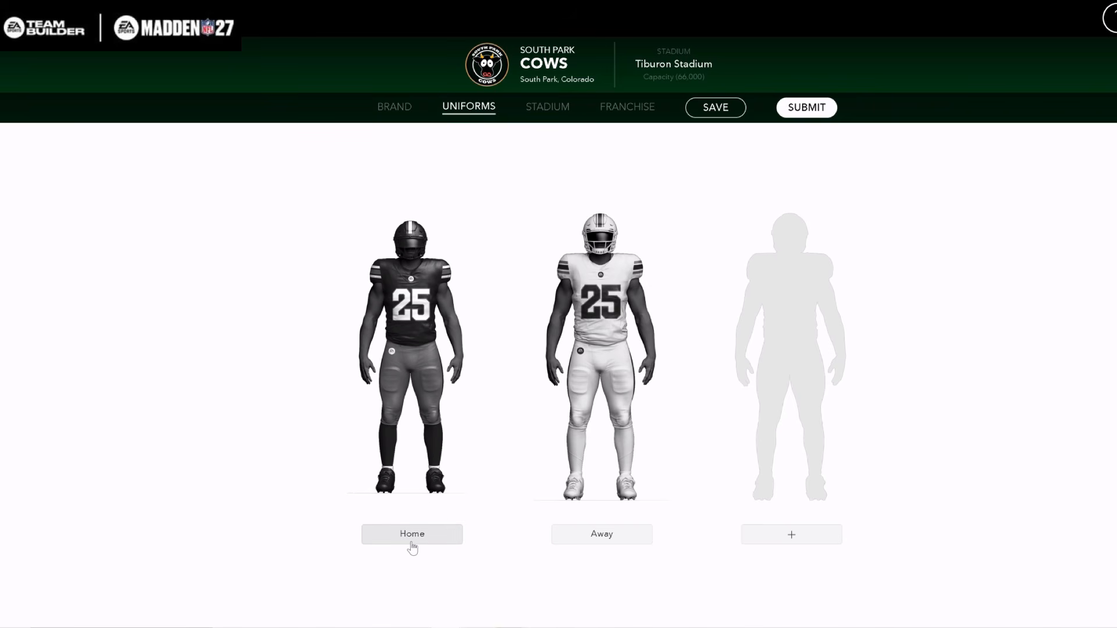
Open the Home uniform's helmet and delete its Warning Label and Flag custom layers
{"action": "left_click", "coordinate": [412, 545]}
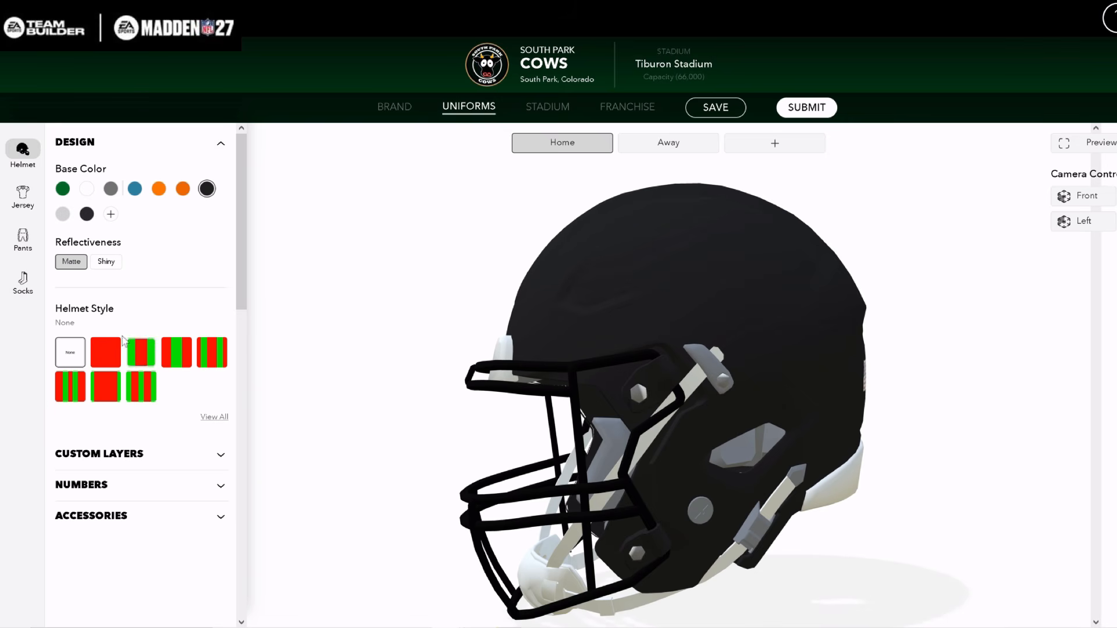
{"action": "scroll", "coordinate": [181, 374], "scroll_direction": "down", "scroll_amount": 2}
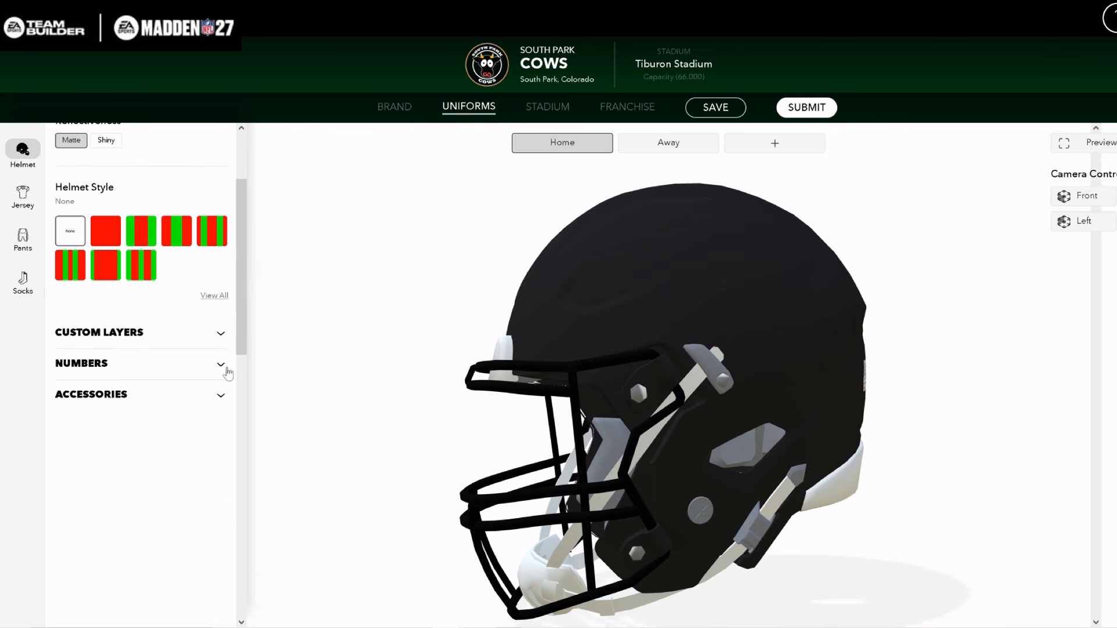
{"action": "left_click", "coordinate": [221, 335]}
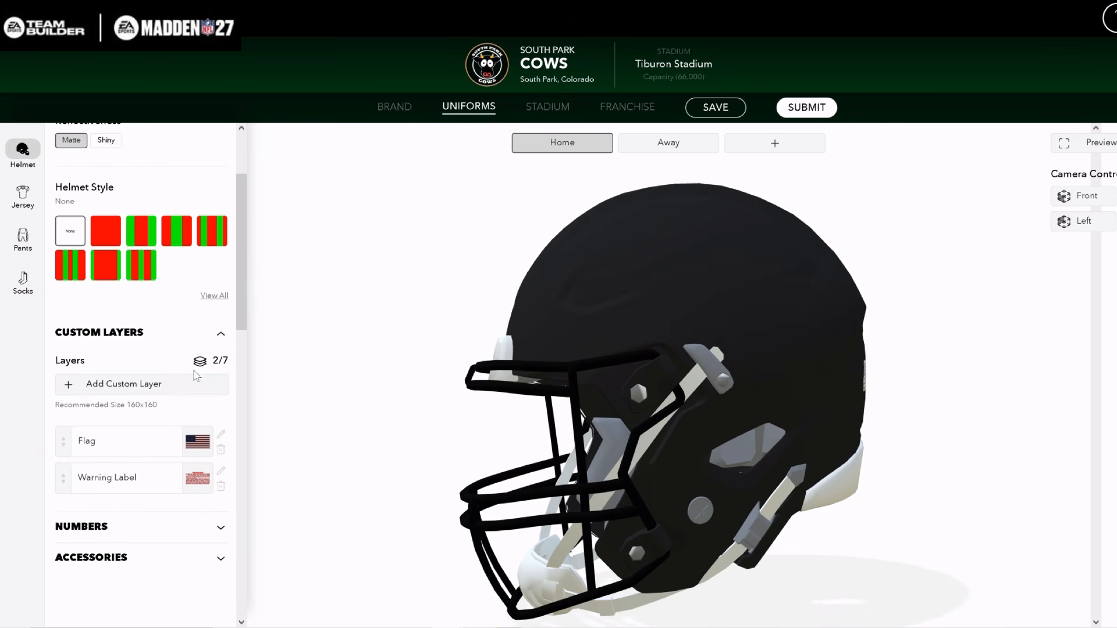
{"action": "left_click_drag", "start_coordinate": [518, 448], "coordinate": [295, 432]}
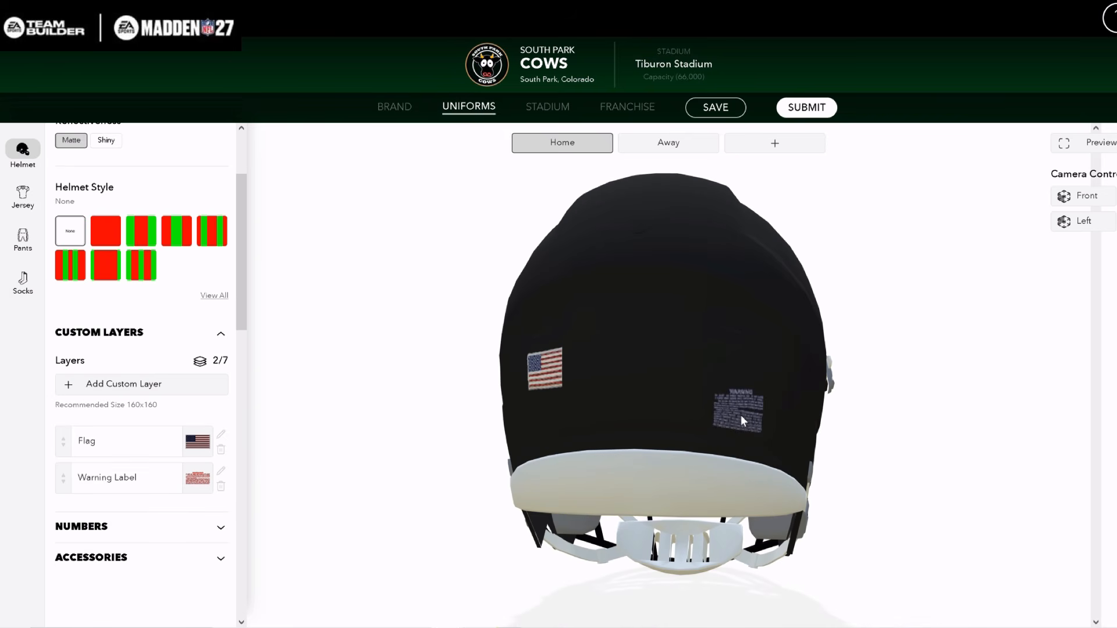
{"action": "left_click", "coordinate": [221, 487]}
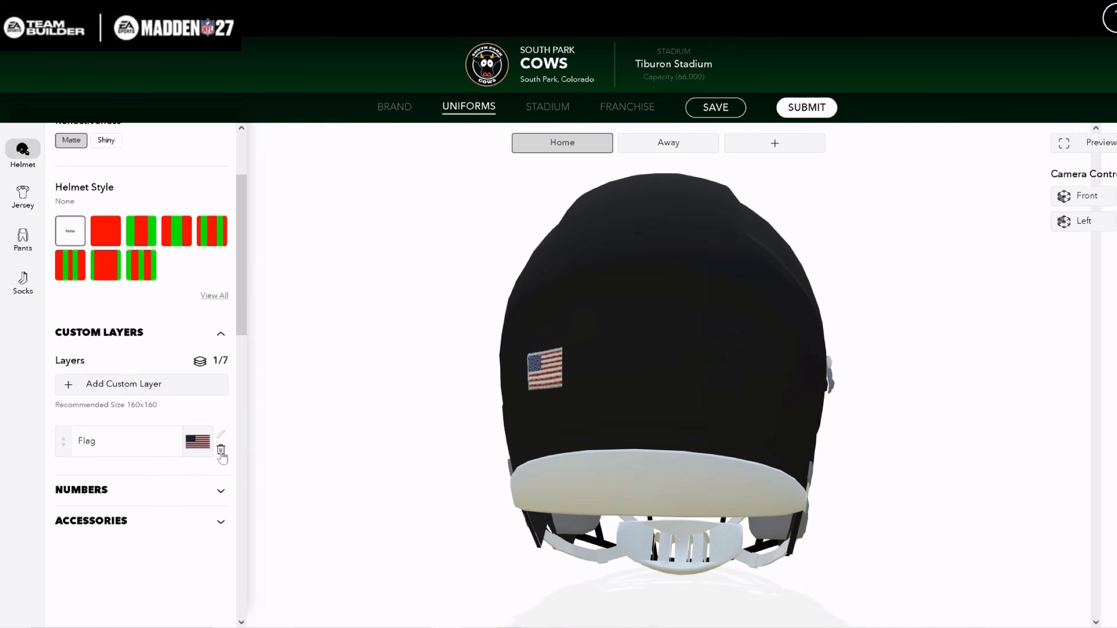
{"action": "left_click", "coordinate": [221, 450]}
Add a custom layer with the uploaded cow-head logo to the side of the Home helmet
{"action": "left_click", "coordinate": [72, 389]}
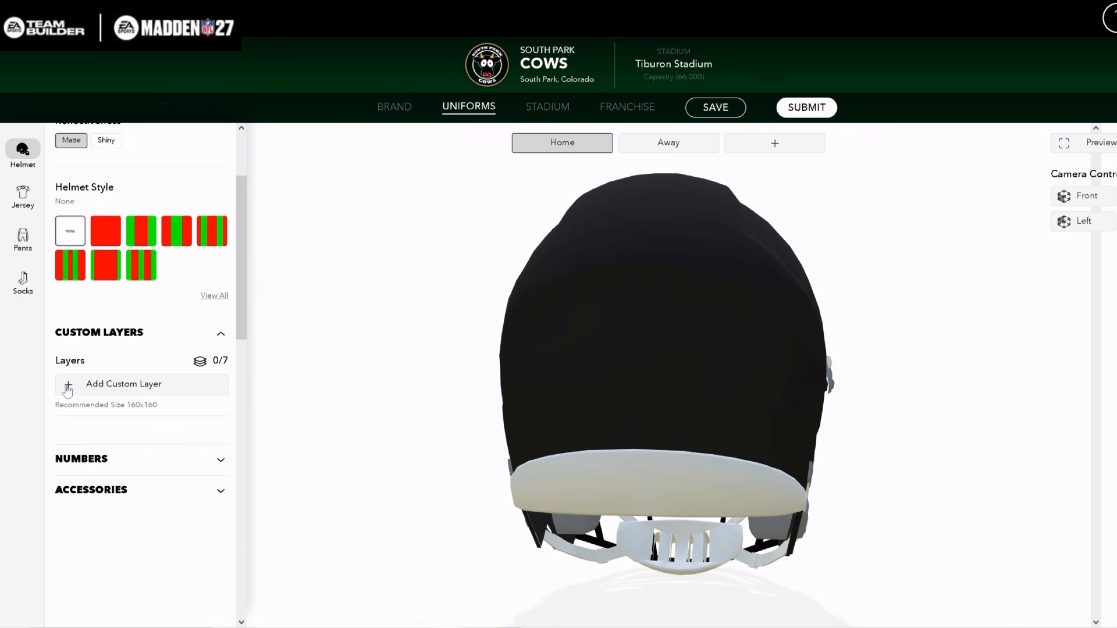
{"action": "left_click_drag", "start_coordinate": [601, 388], "coordinate": [967, 401]}
{"action": "left_click", "coordinate": [66, 263]}
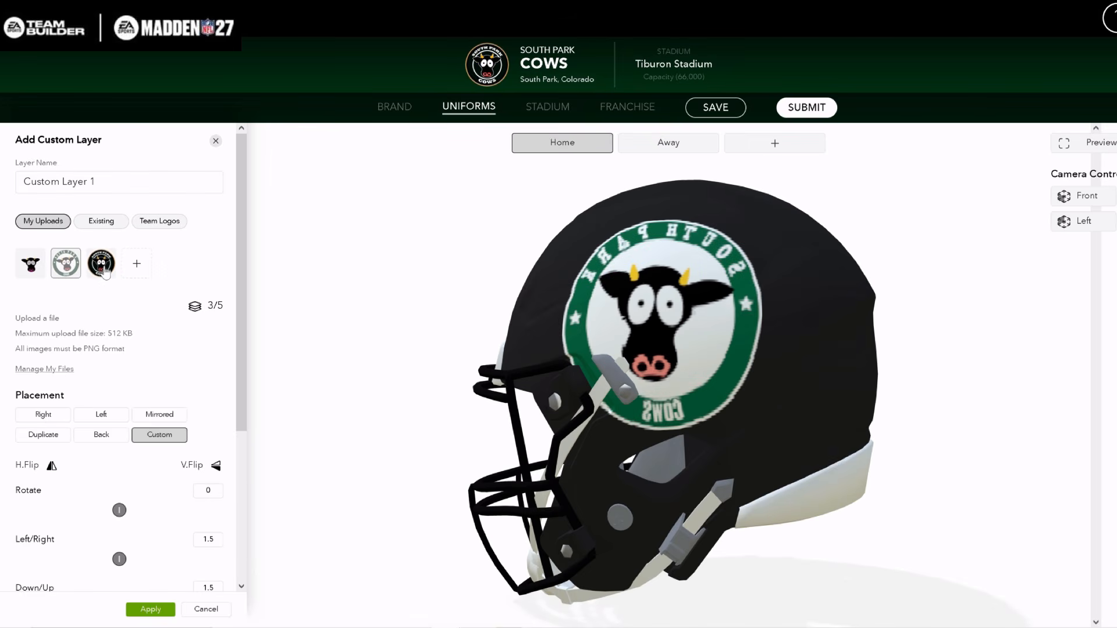
{"action": "left_click", "coordinate": [45, 270]}
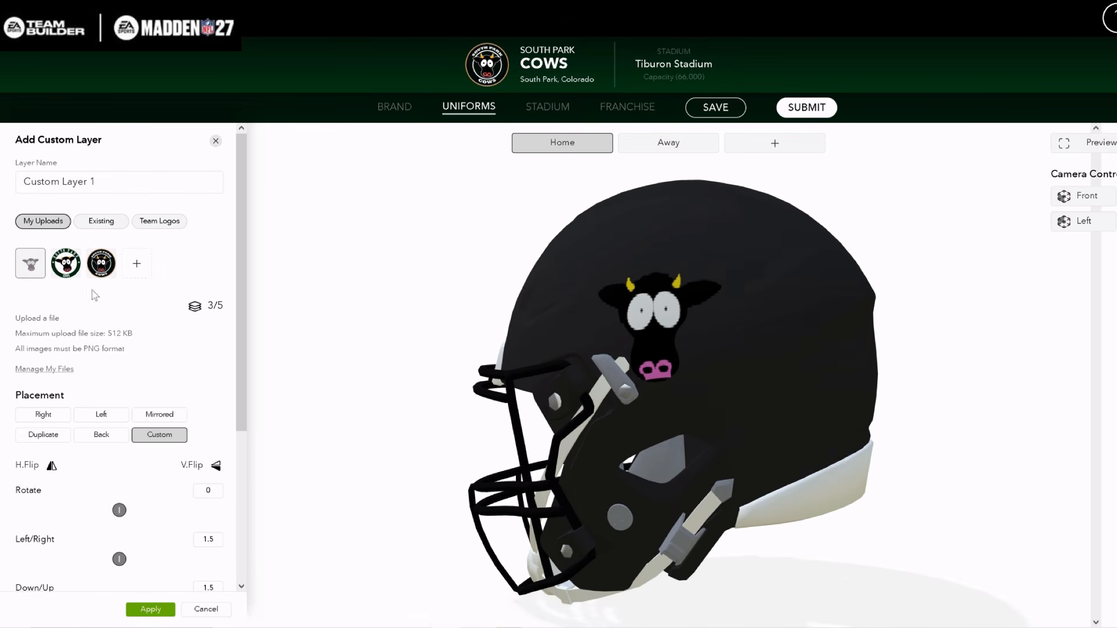
{"action": "left_click_drag", "start_coordinate": [631, 365], "coordinate": [700, 359]}
{"action": "left_click", "coordinate": [150, 609]}
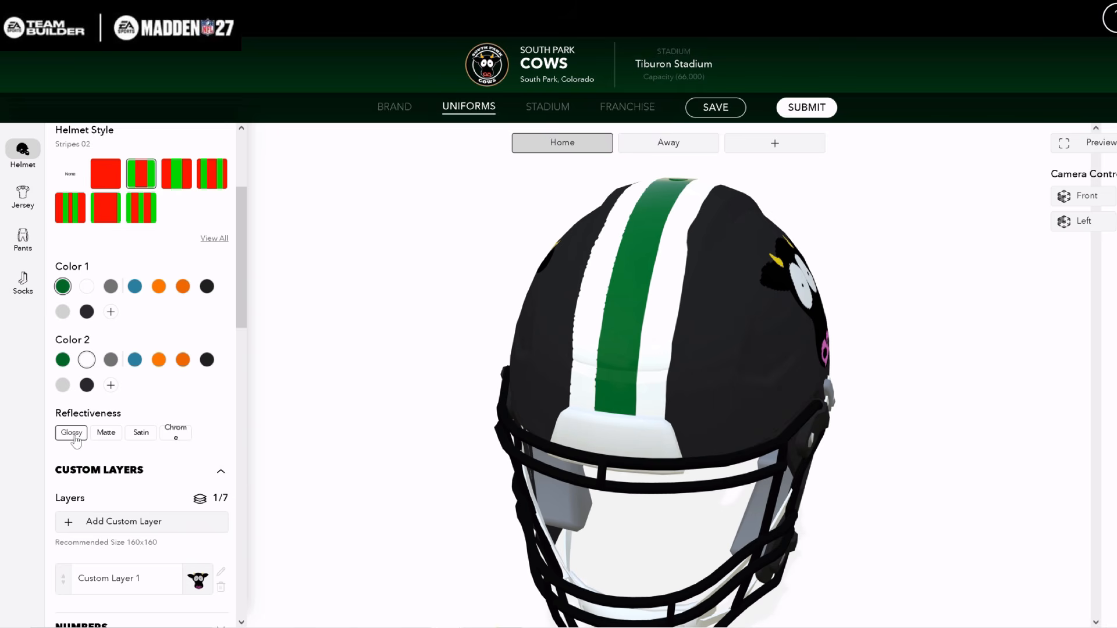
Set the Home helmet's stripe reflectiveness to Matte and check the finish from both sides
{"action": "left_click_drag", "start_coordinate": [554, 415], "coordinate": [3, 418]}
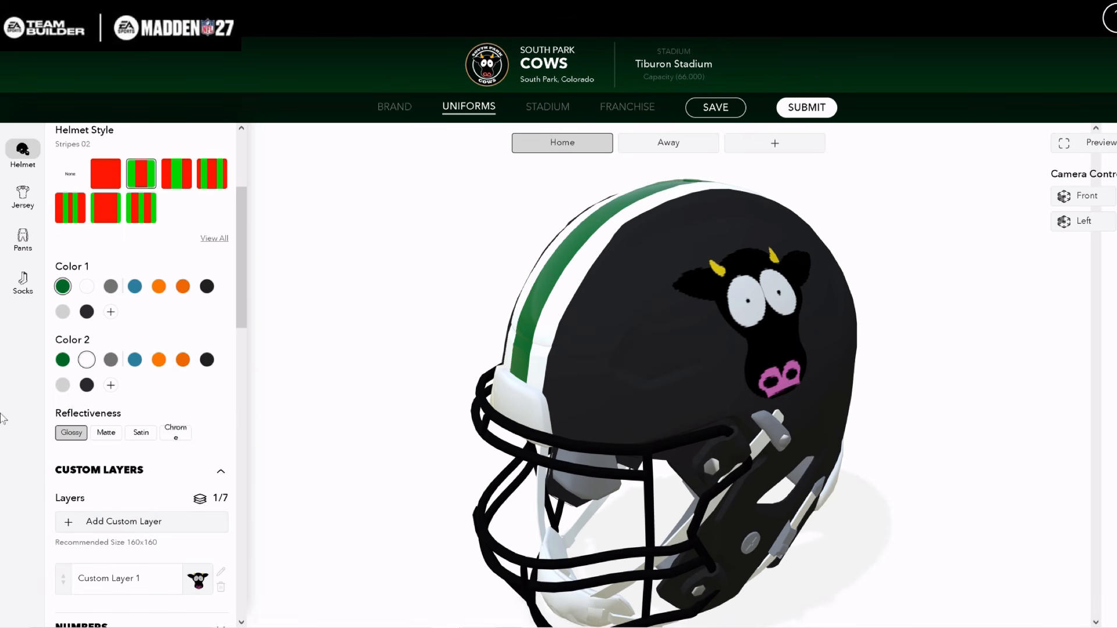
{"action": "left_click", "coordinate": [106, 432]}
{"action": "left_click_drag", "start_coordinate": [307, 449], "coordinate": [754, 423]}
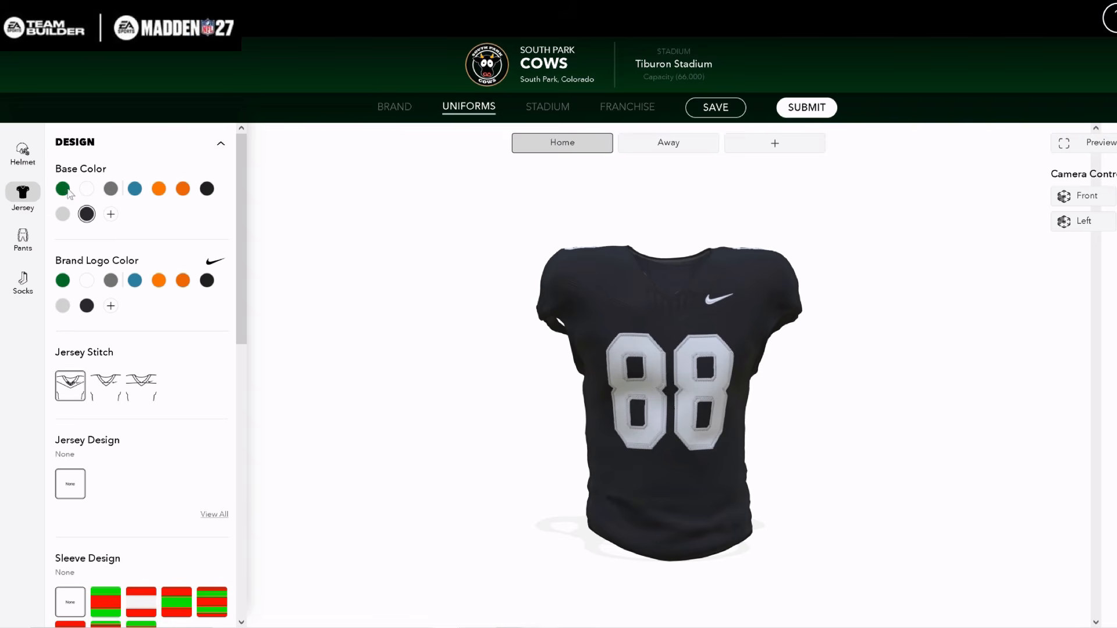
Set the Home jersey's base color to green and its brand logo color to white
{"action": "left_click", "coordinate": [66, 190]}
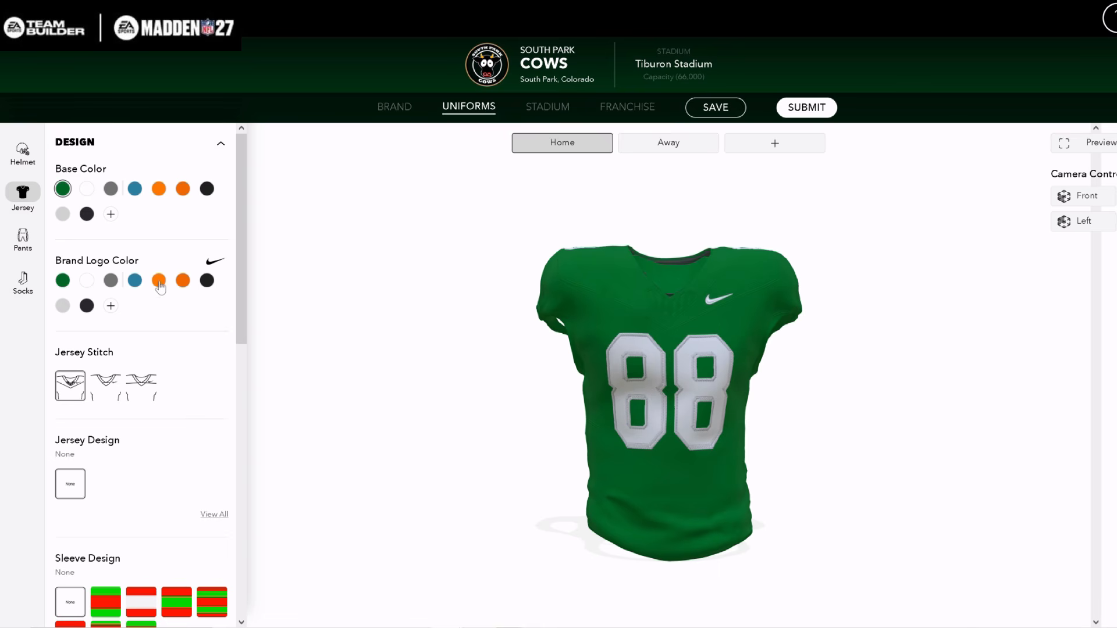
{"action": "left_click", "coordinate": [87, 281]}
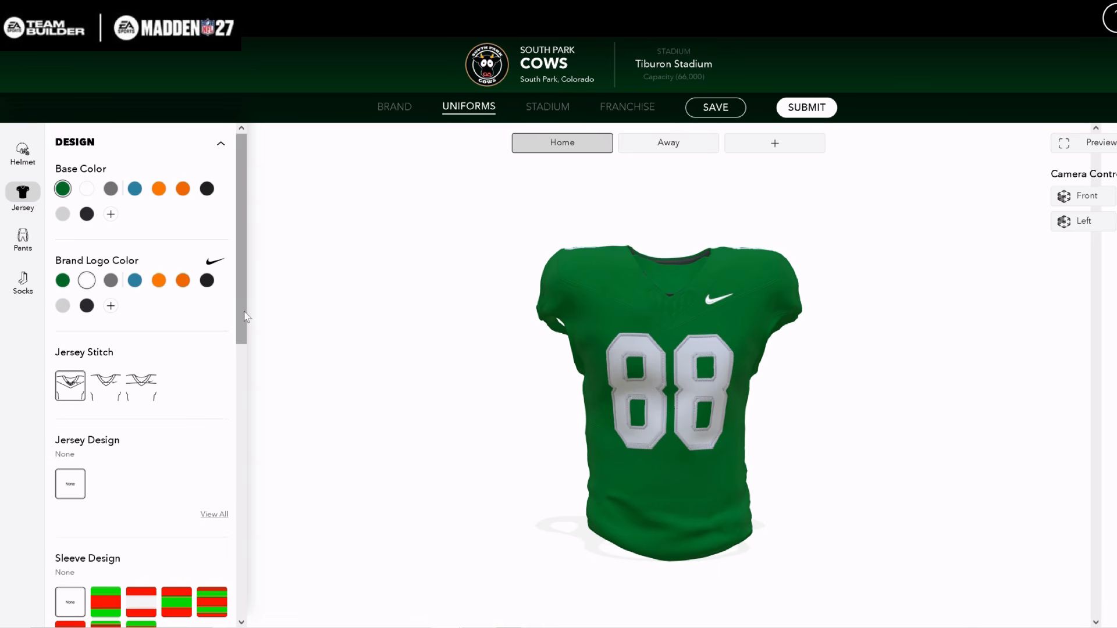
{"action": "scroll", "coordinate": [156, 434], "scroll_direction": "down", "scroll_amount": 3}
{"action": "left_click", "coordinate": [153, 434]}
{"action": "left_click_drag", "start_coordinate": [496, 407], "coordinate": [349, 460]}
Set the Home pants' belt color to green and open the socks design
{"action": "left_click", "coordinate": [23, 239]}
{"action": "left_click", "coordinate": [63, 261]}
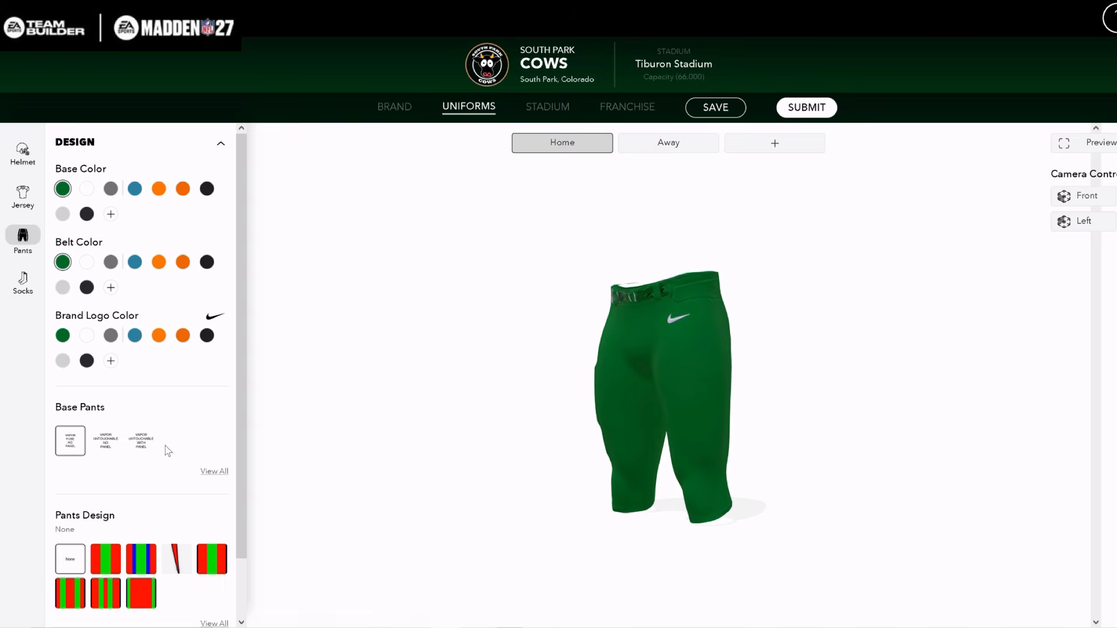
{"action": "left_click", "coordinate": [22, 279]}
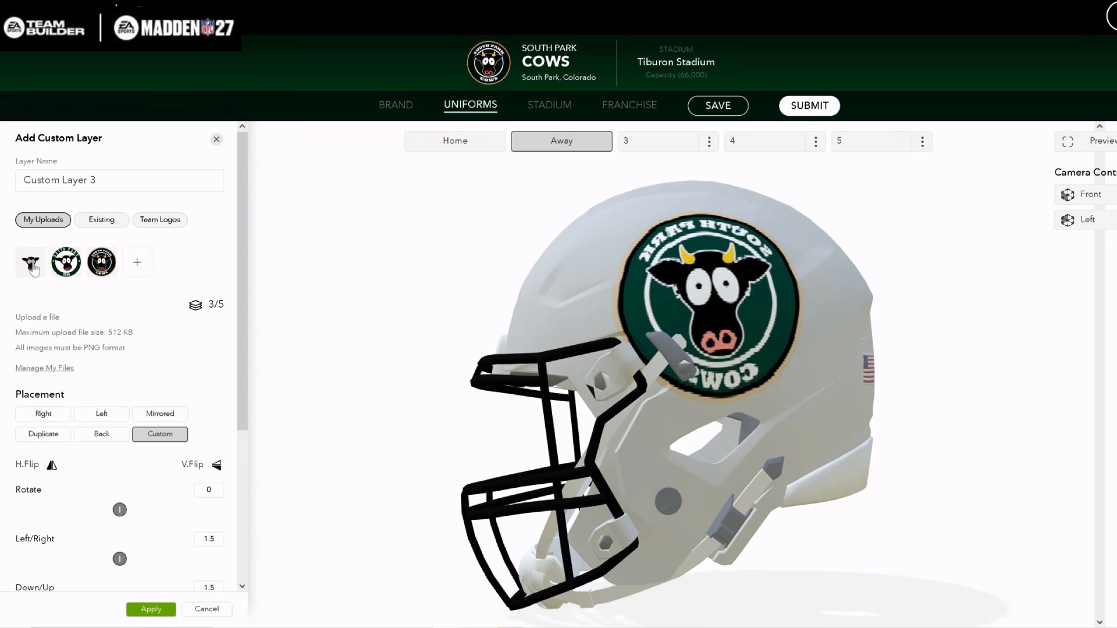
Choose the uploaded cow-head logo for a custom layer on the Away helmet and review its placement settings
{"action": "left_click", "coordinate": [30, 262]}
{"action": "scroll", "coordinate": [198, 565], "scroll_direction": "down", "scroll_amount": 4}
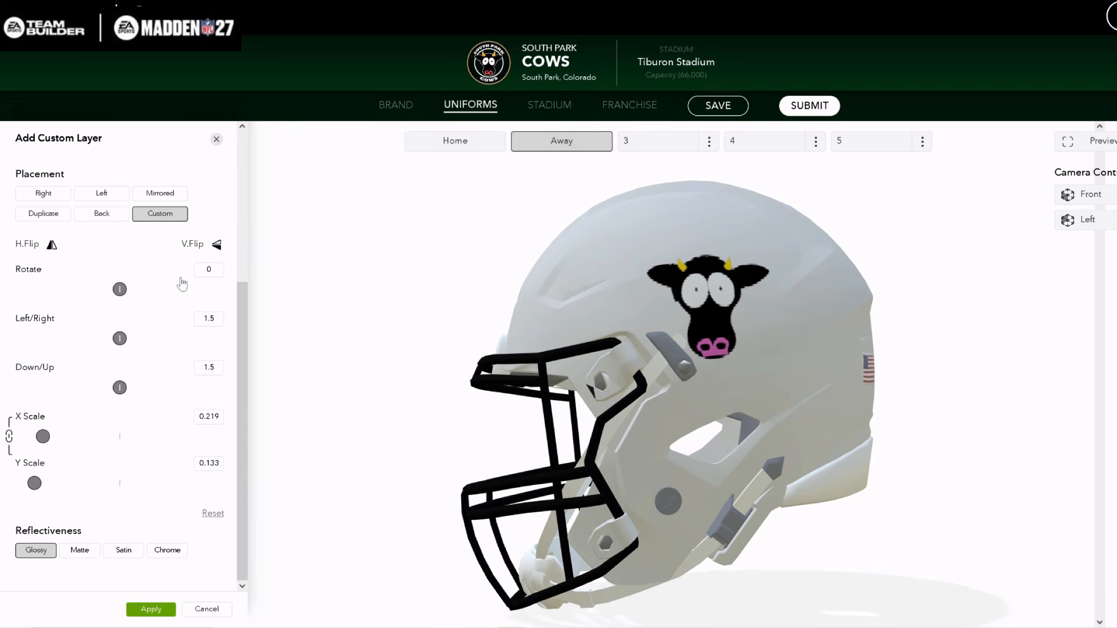
{"action": "scroll", "coordinate": [241, 281], "scroll_direction": "up", "scroll_amount": 2}
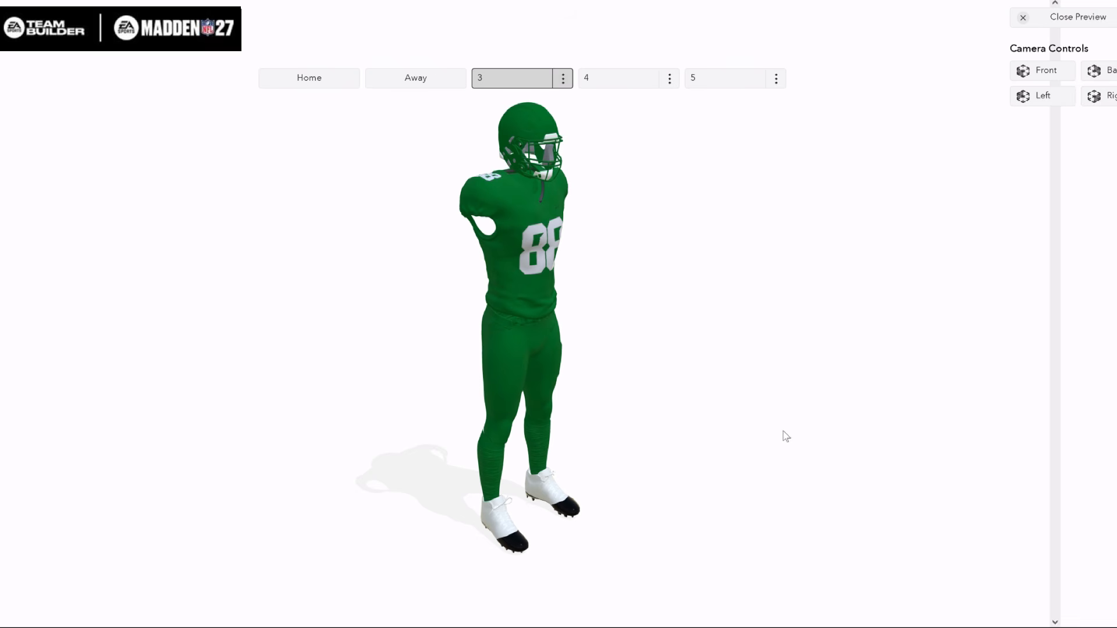
Examine uniform 3 from the back in the full uniform preview
{"action": "left_click_drag", "start_coordinate": [785, 436], "coordinate": [948, 399]}
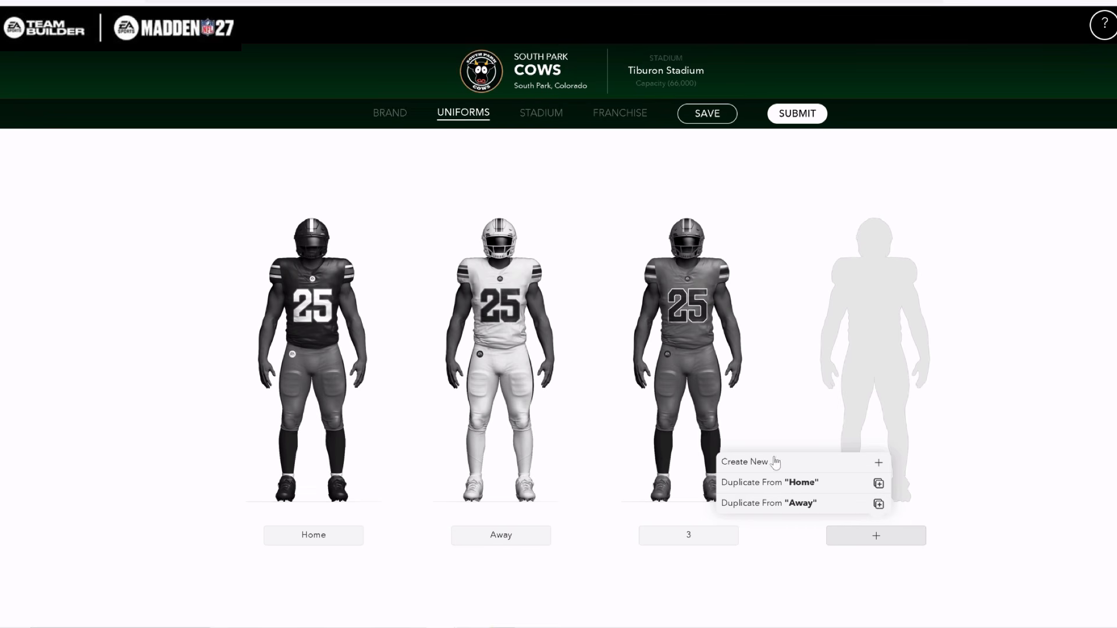
Create a new alternate uniform named 4
{"action": "left_click", "coordinate": [774, 462]}
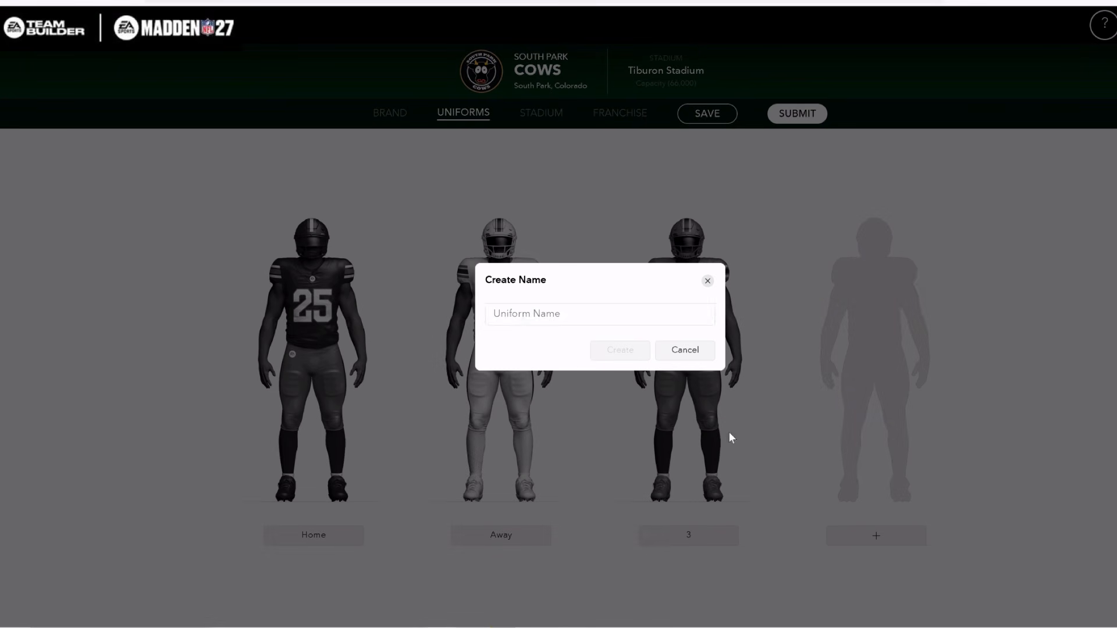
{"action": "left_click", "coordinate": [512, 313]}
{"action": "type", "text": "4"}
{"action": "left_click", "coordinate": [608, 351]}
Create another new alternate uniform with the name 5
{"action": "left_click", "coordinate": [957, 544]}
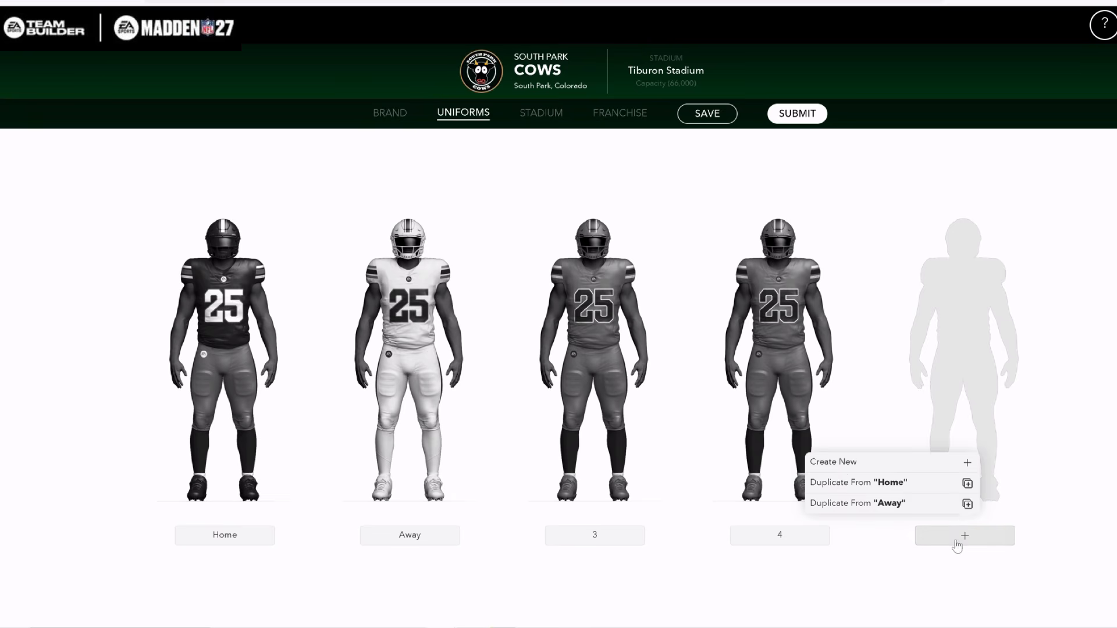
{"action": "left_click", "coordinate": [838, 462]}
{"action": "left_click", "coordinate": [557, 315]}
{"action": "type", "text": "5"}
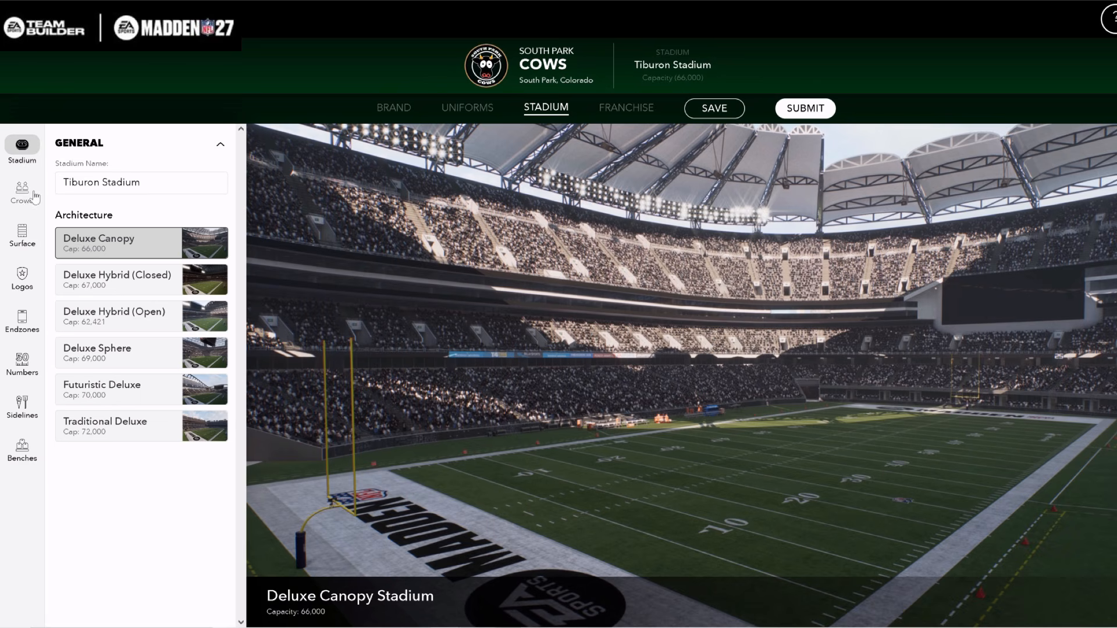
Rename the stadium to Cow Palace
{"action": "left_click", "coordinate": [146, 183]}
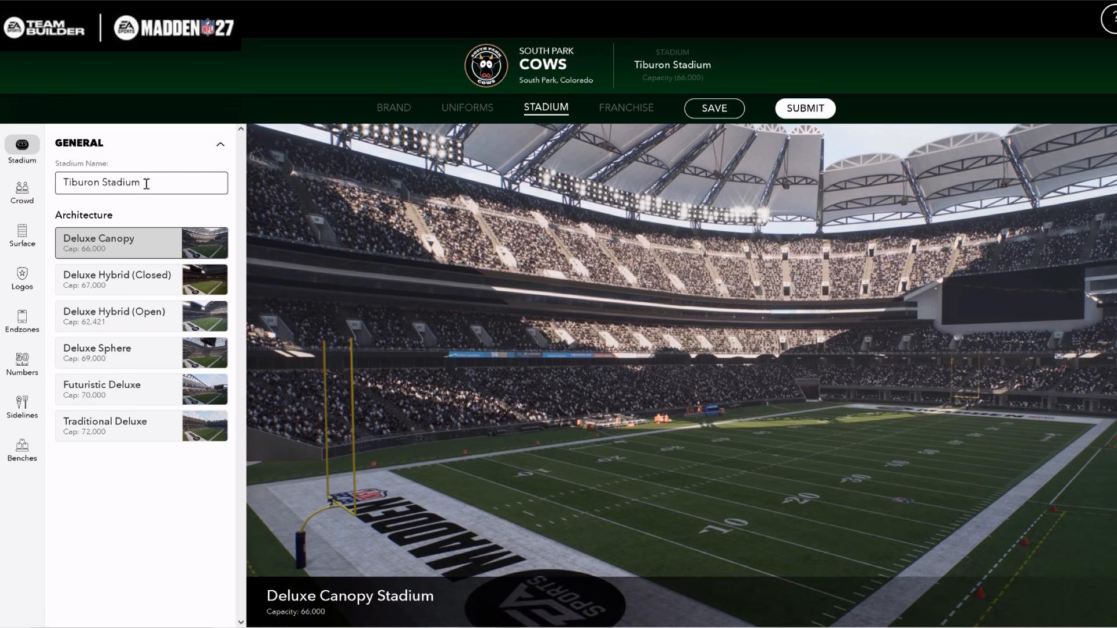
{"action": "left_click_drag", "start_coordinate": [131, 185], "coordinate": [61, 187]}
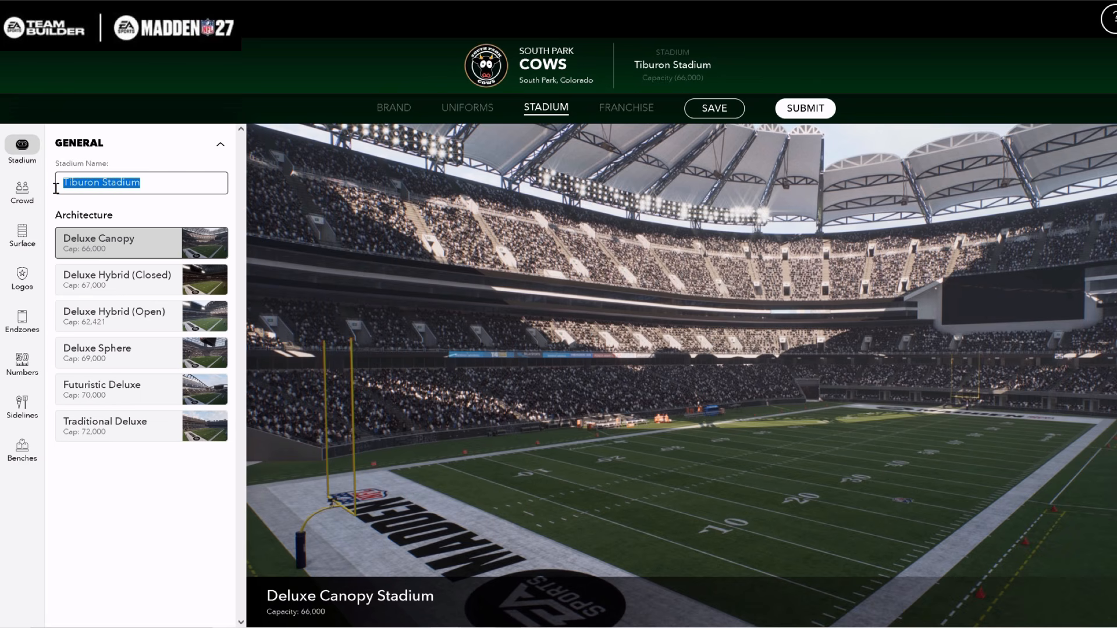
{"action": "type", "text": "Cow Palace"}
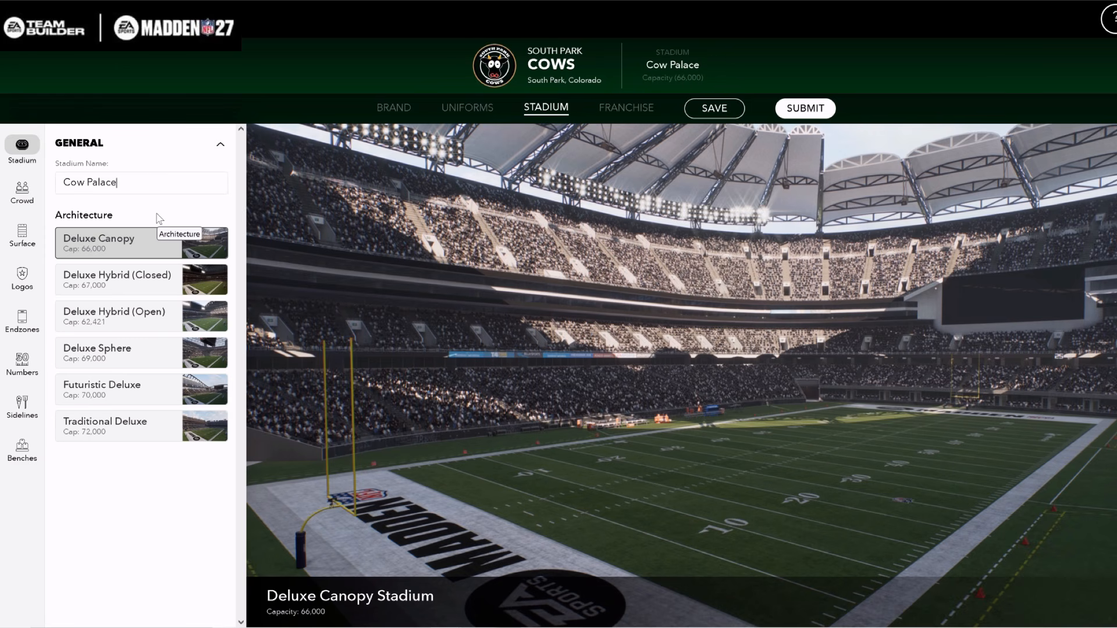
Compare the Deluxe Hybrid, Deluxe Sphere and Futuristic Deluxe stadium architectures and settle on Traditional Deluxe
{"action": "left_click", "coordinate": [144, 286]}
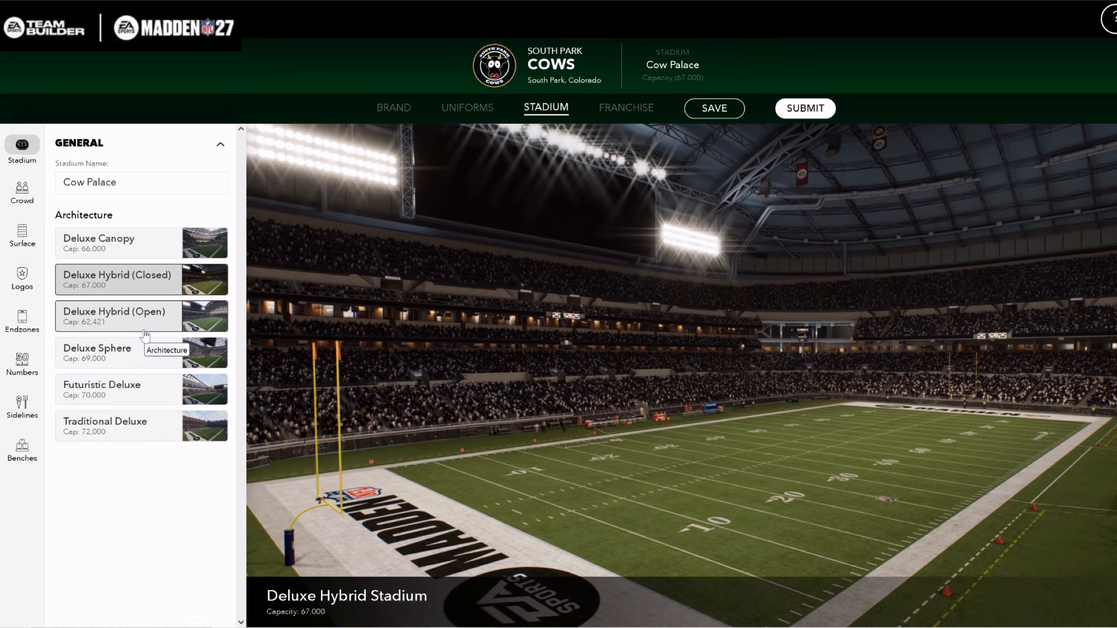
{"action": "left_click", "coordinate": [146, 325]}
{"action": "left_click", "coordinate": [144, 352]}
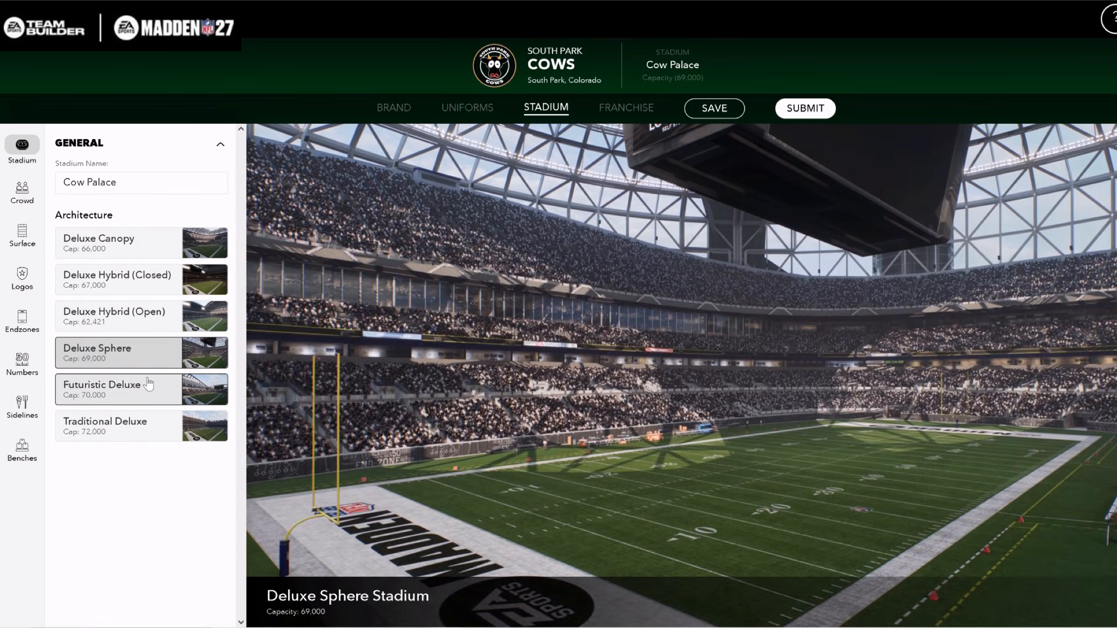
{"action": "left_click", "coordinate": [148, 385]}
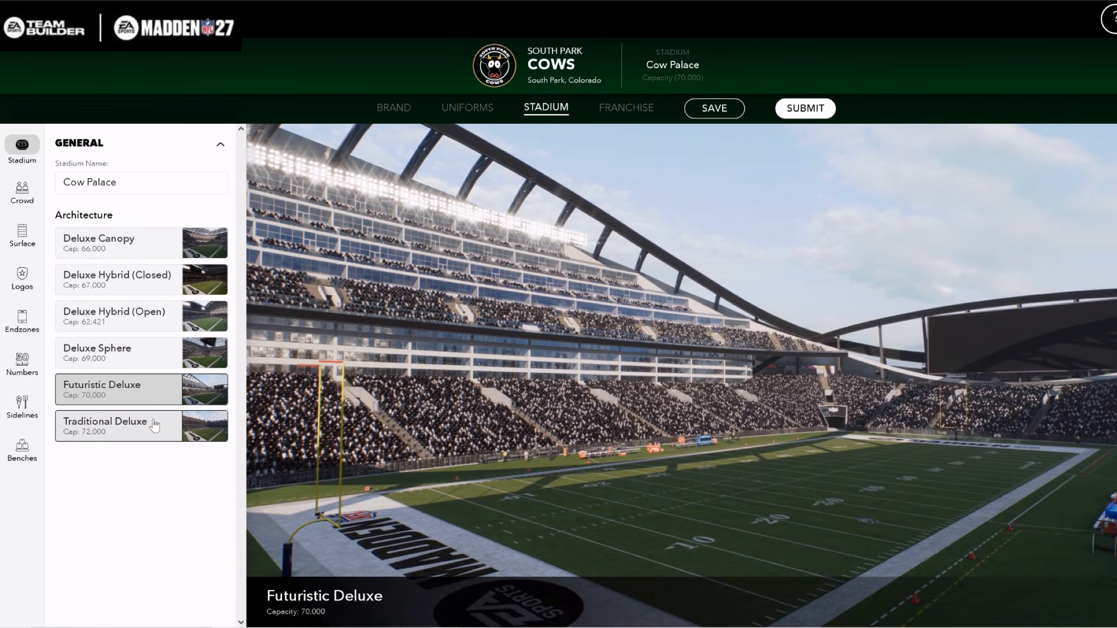
{"action": "left_click", "coordinate": [154, 425]}
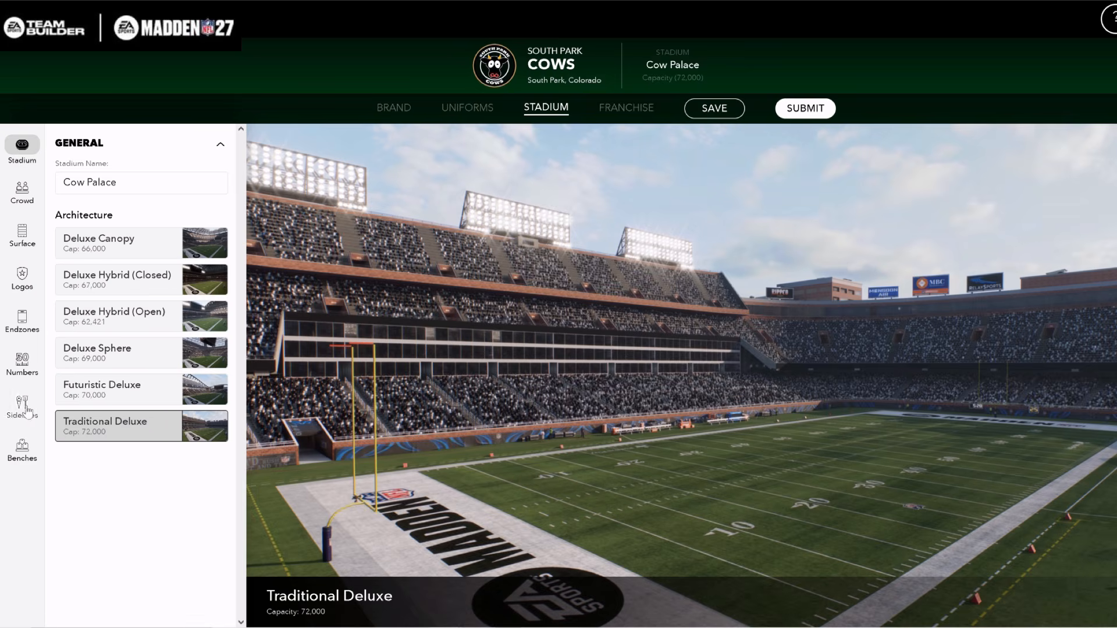
Try gray as the first crowd color, return it to green, and shift the crowd color balance slightly toward white
{"action": "left_click", "coordinate": [22, 189]}
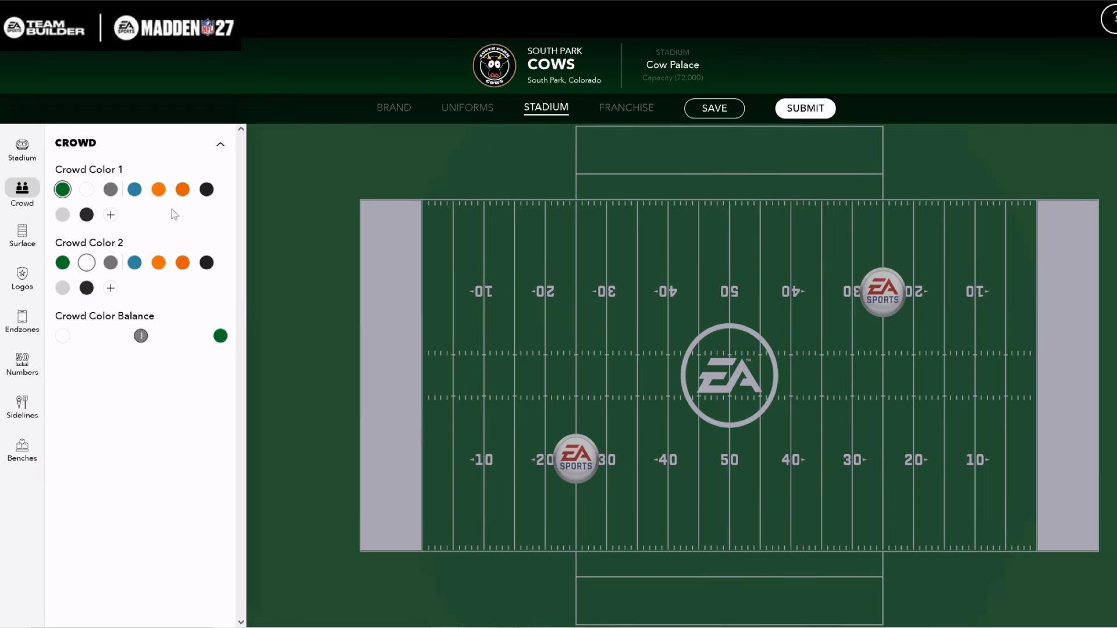
{"action": "left_click", "coordinate": [111, 189]}
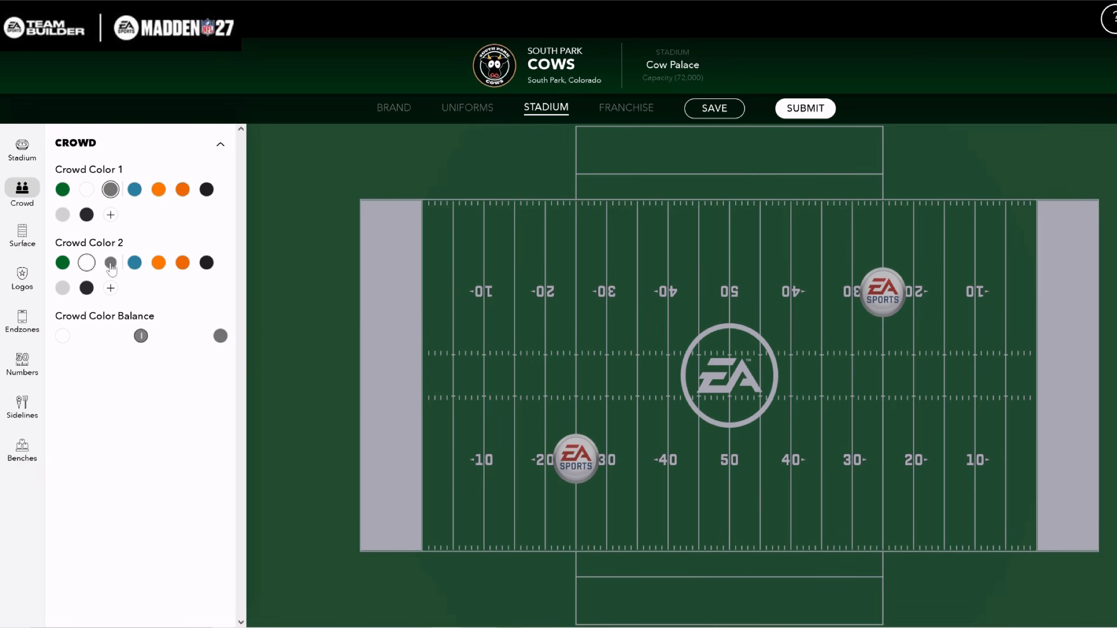
{"action": "left_click", "coordinate": [62, 189]}
{"action": "mouse_move", "coordinate": [143, 340]}
{"action": "left_mouse_down"}
{"action": "mouse_move", "coordinate": [175, 340]}
{"action": "mouse_move", "coordinate": [124, 346]}
{"action": "mouse_move", "coordinate": [134, 346]}
{"action": "left_mouse_up"}
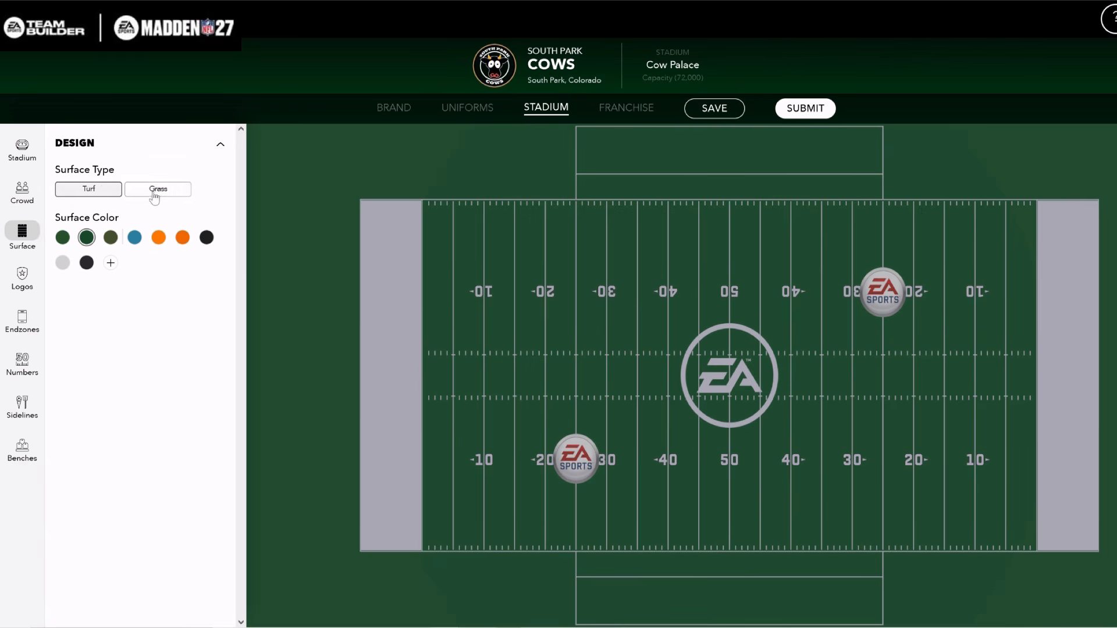
Switch the playing surface to grass and try orange, blue and a custom color on it
{"action": "left_click", "coordinate": [183, 238]}
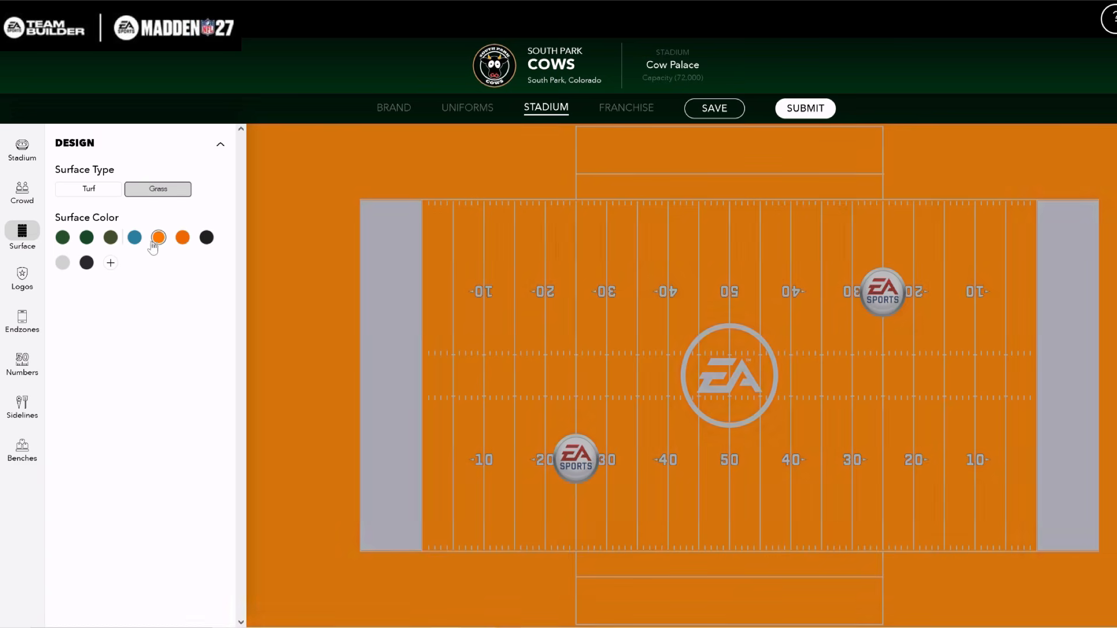
{"action": "left_click", "coordinate": [134, 239]}
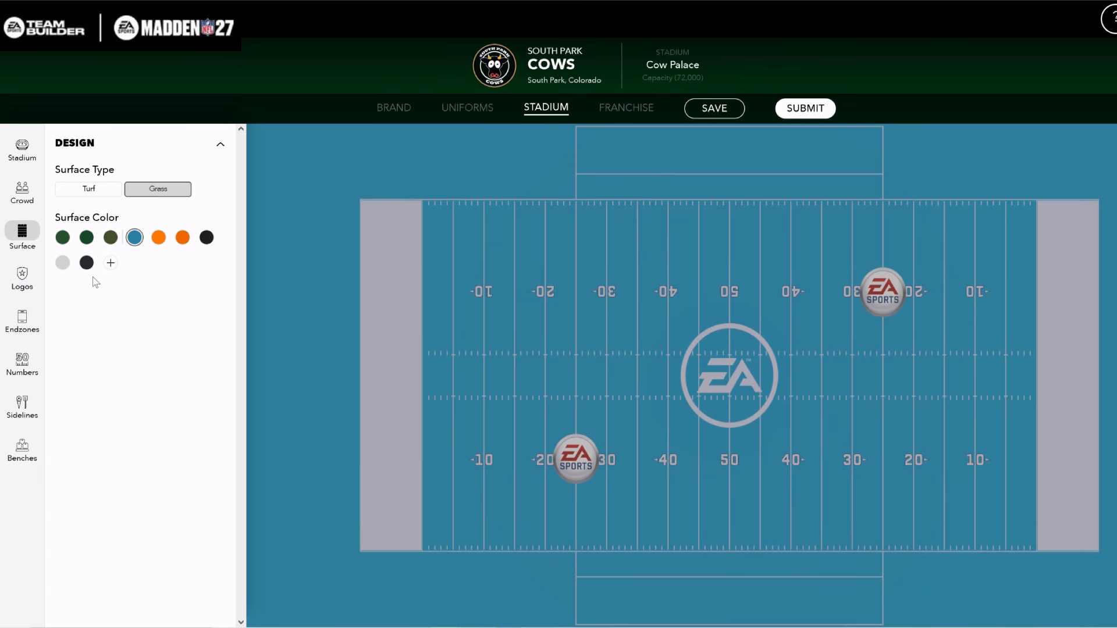
{"action": "left_click", "coordinate": [111, 264]}
{"action": "left_click_drag", "start_coordinate": [133, 285], "coordinate": [25, 289]}
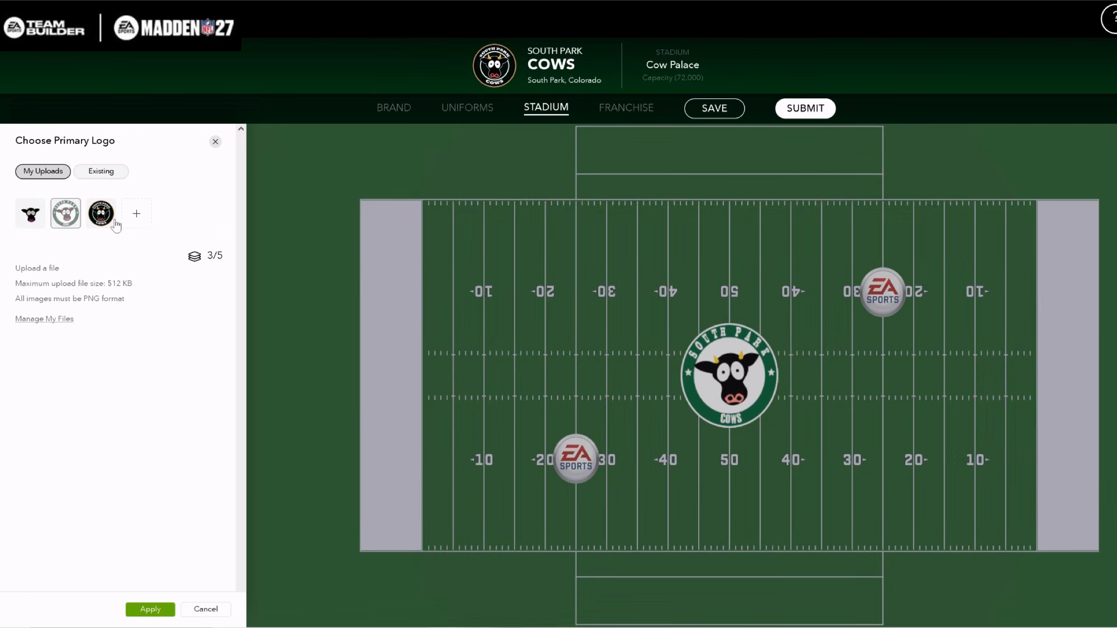
Apply the round white-and-green South Park Cows logo as the midfield logo and turn off the secondary logo
{"action": "left_click", "coordinate": [102, 214]}
{"action": "left_click", "coordinate": [75, 219]}
{"action": "left_click", "coordinate": [150, 609]}
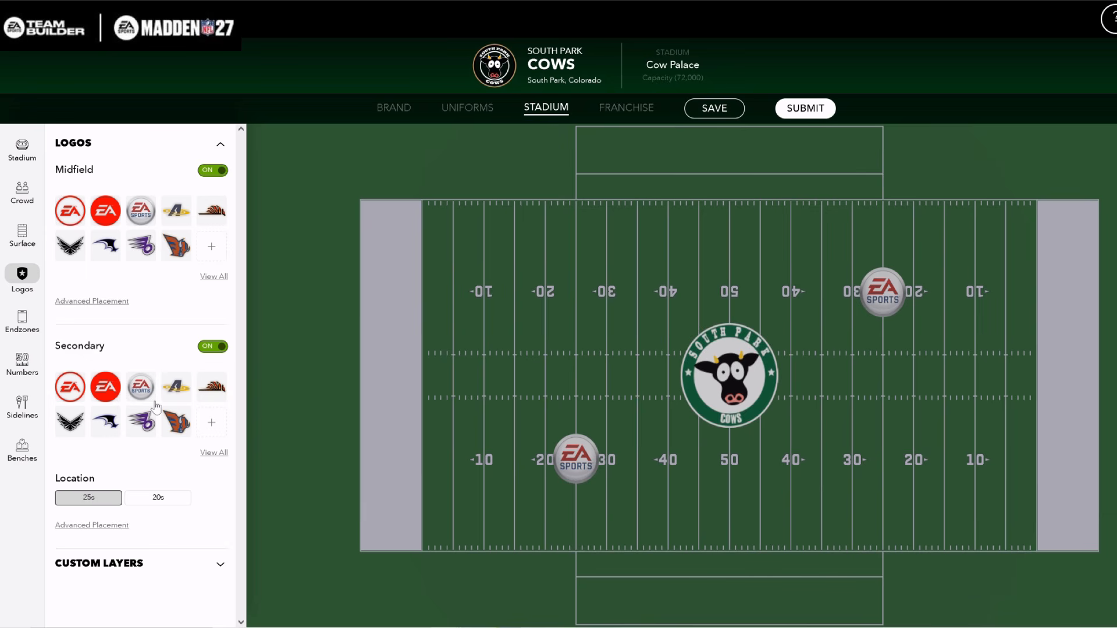
{"action": "left_click", "coordinate": [213, 346]}
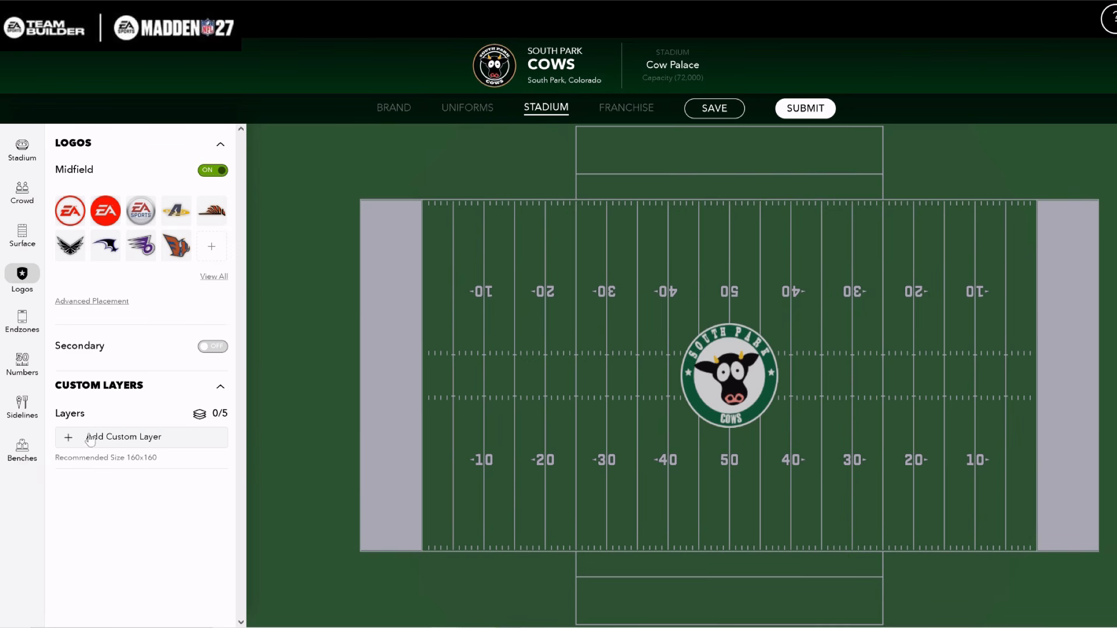
Add a custom field layer with the round black South Park Cows logo, compare the preset placements, and choose Left Endzone
{"action": "left_click", "coordinate": [71, 439]}
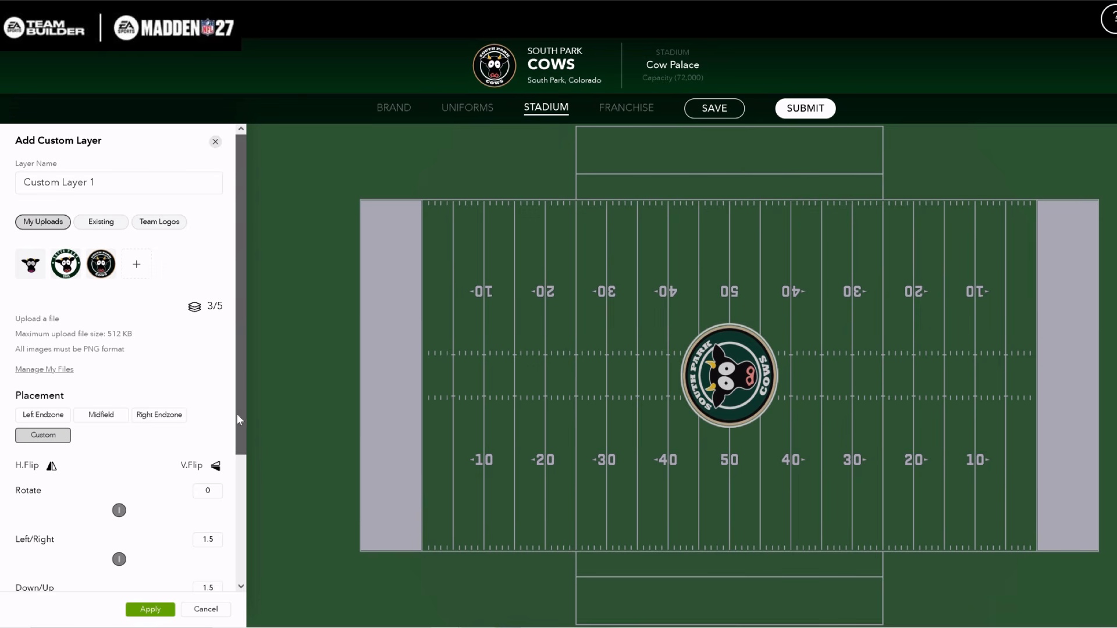
{"action": "scroll", "coordinate": [236, 414], "scroll_direction": "down", "scroll_amount": 3}
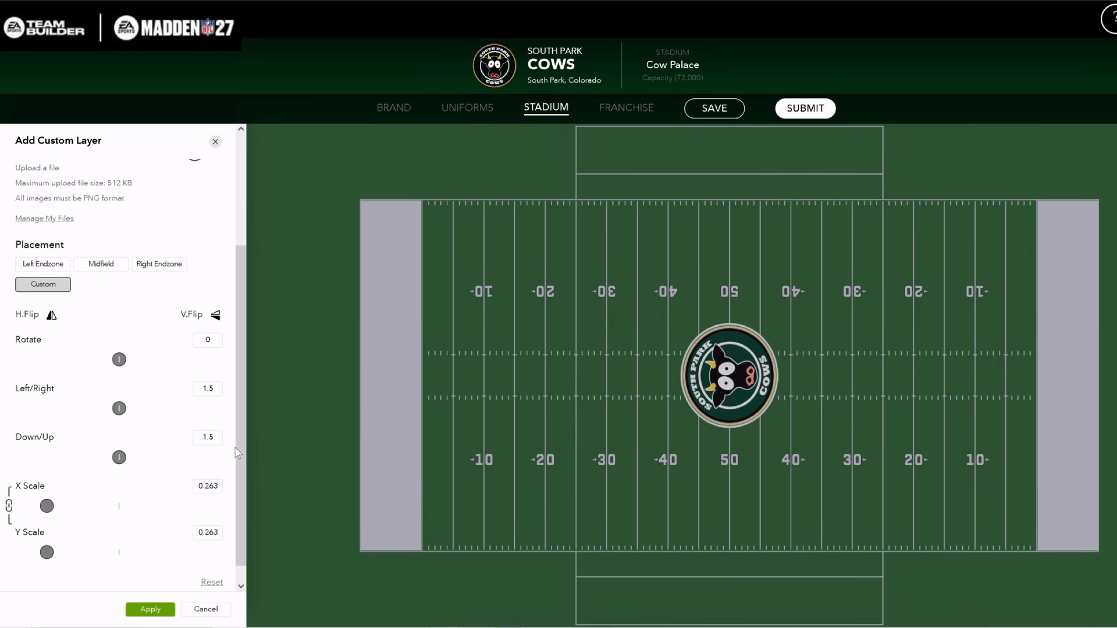
{"action": "scroll", "coordinate": [239, 456], "scroll_direction": "down", "scroll_amount": 1}
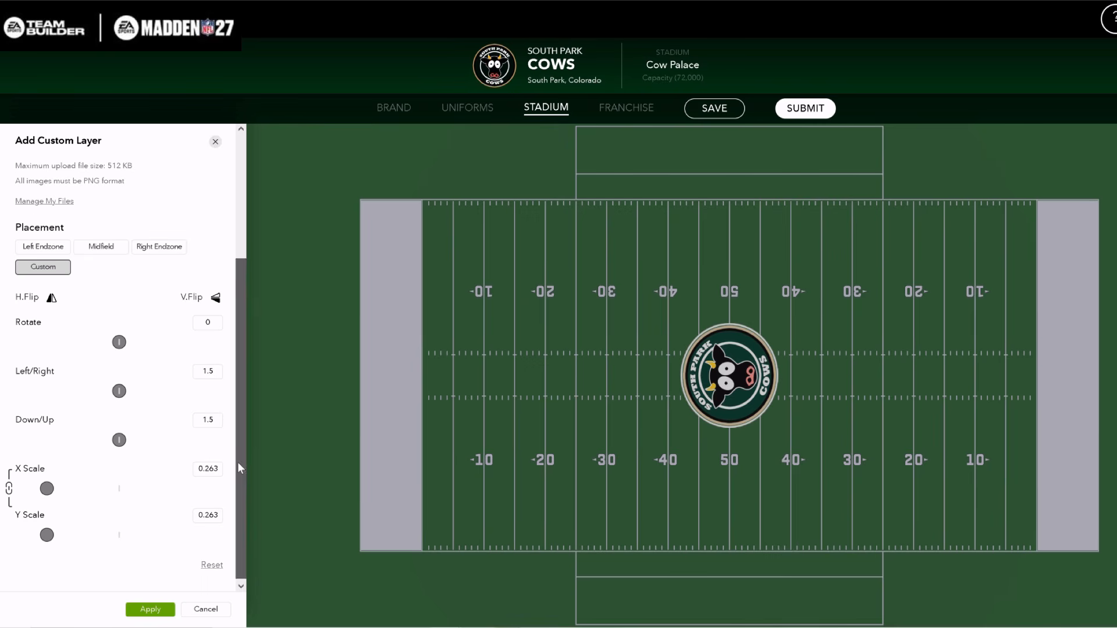
{"action": "left_click", "coordinate": [43, 251]}
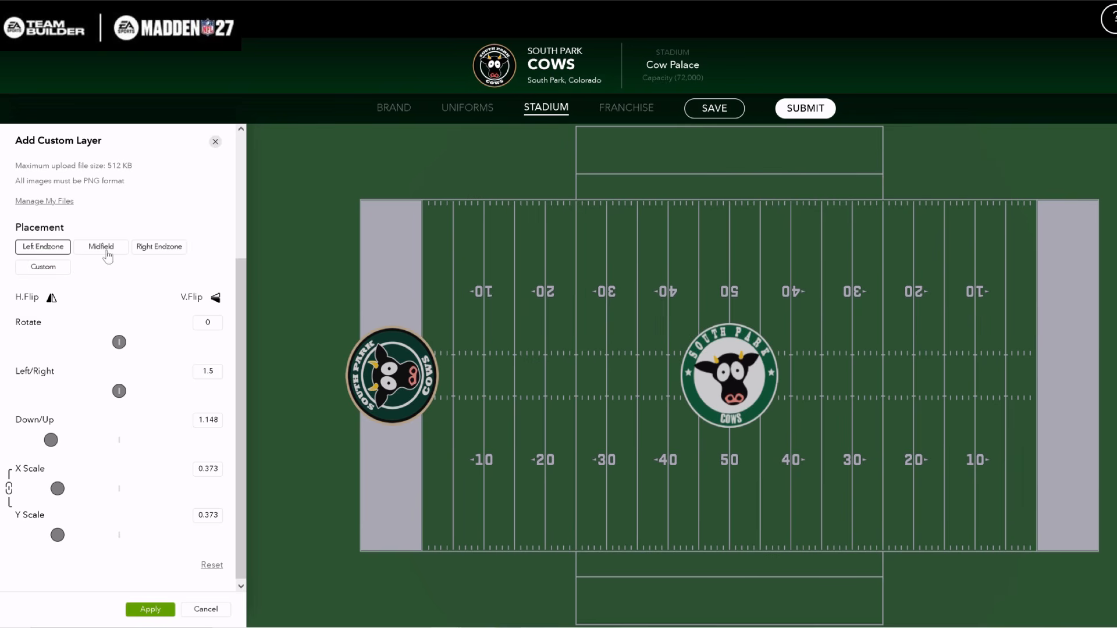
{"action": "left_click", "coordinate": [151, 251]}
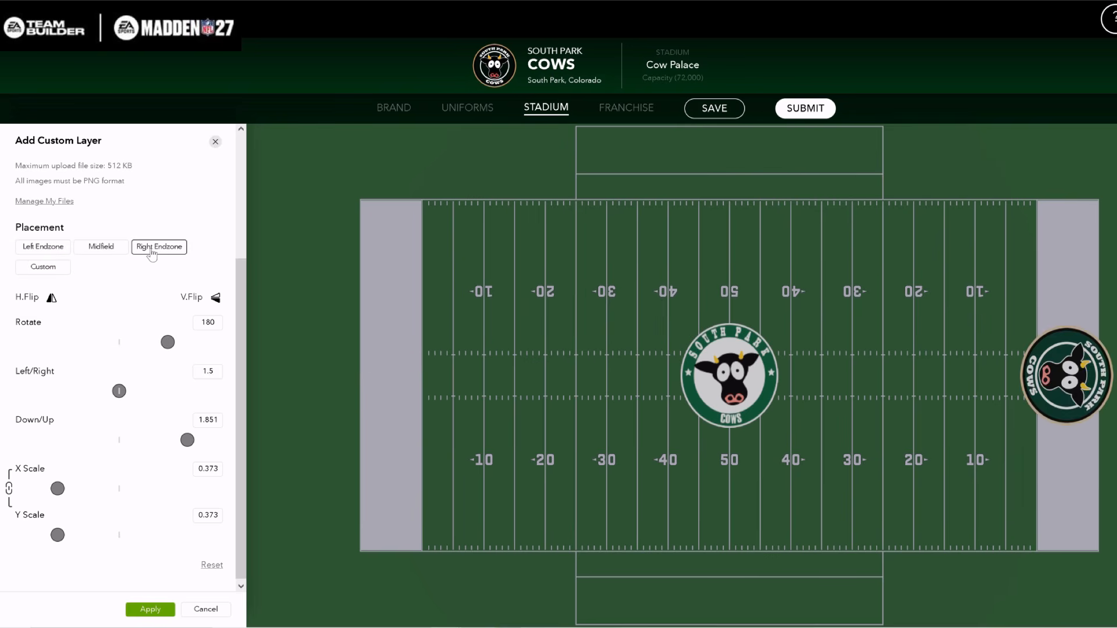
{"action": "left_click", "coordinate": [99, 251]}
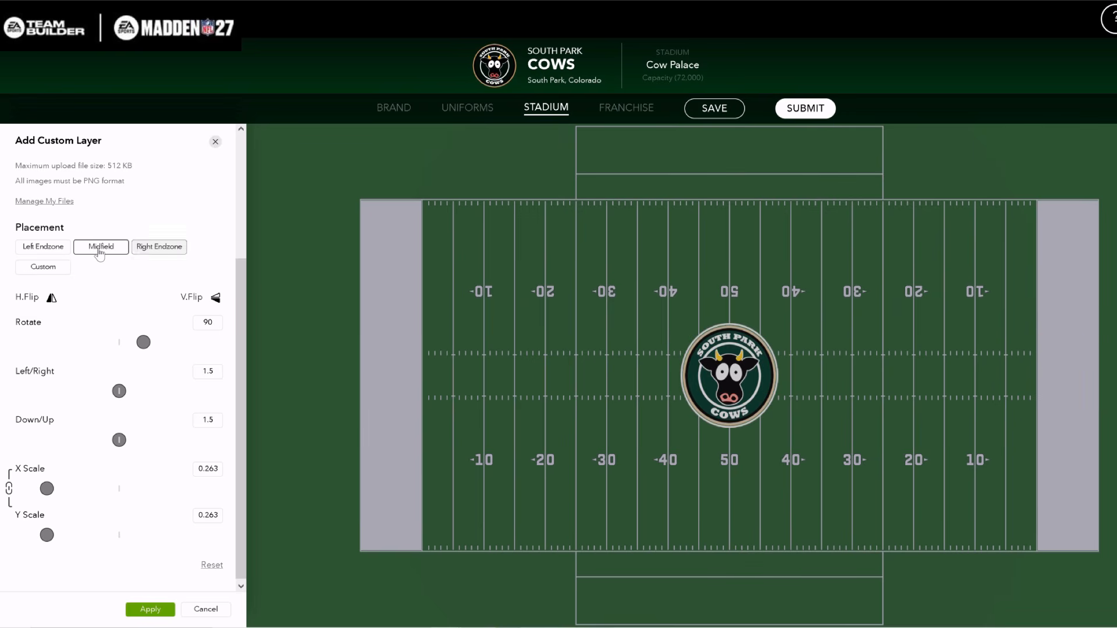
{"action": "left_click", "coordinate": [36, 249]}
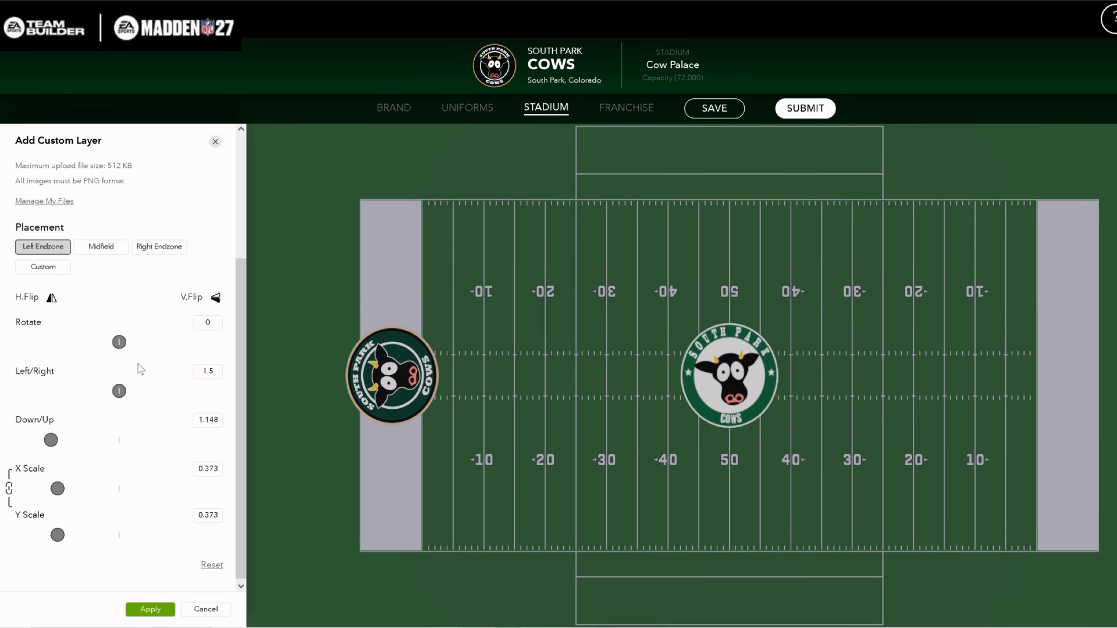
Scale the endzone logo layer to 0.224 on both axes, set Down/Up to 1.15, and move it into the endzone's upper corner
{"action": "left_click_drag", "start_coordinate": [59, 539], "coordinate": [44, 542]}
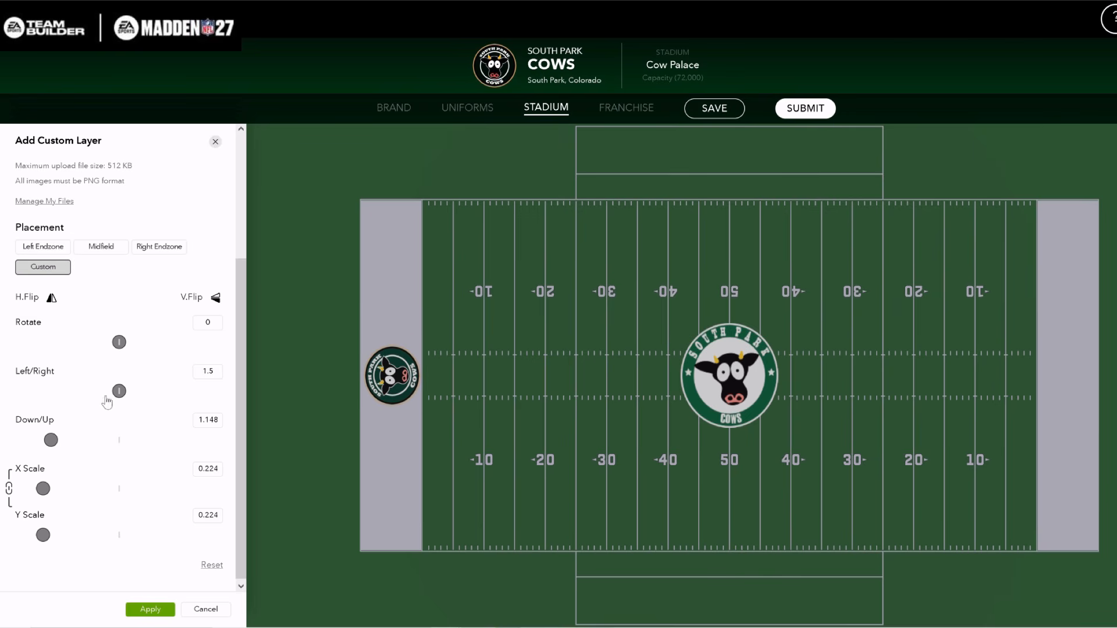
{"action": "left_click_drag", "start_coordinate": [50, 445], "coordinate": [52, 448]}
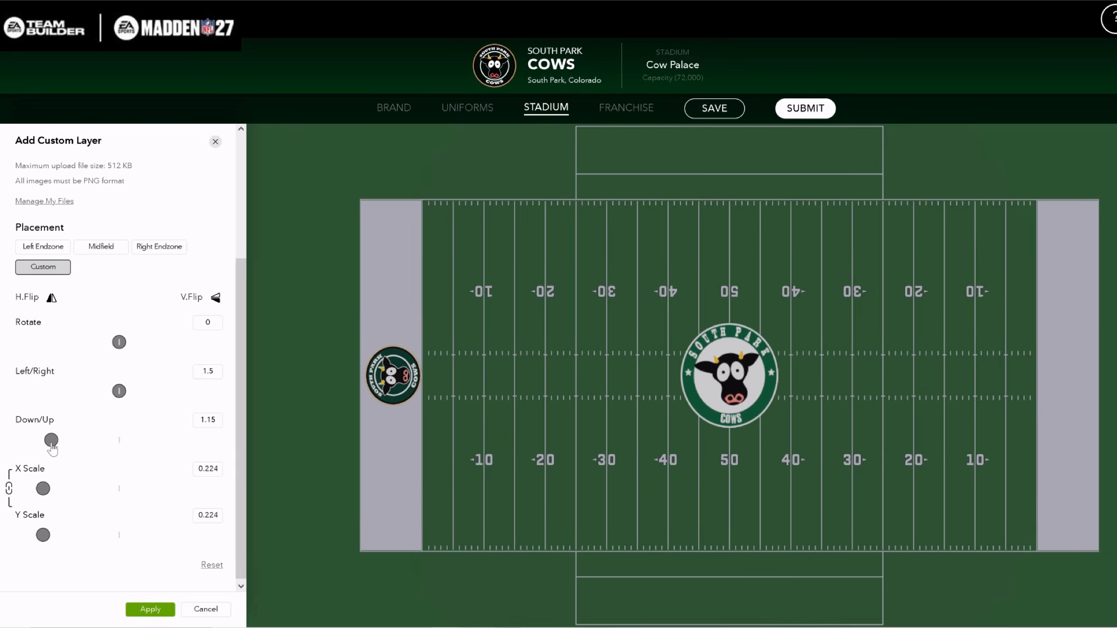
{"action": "left_click_drag", "start_coordinate": [118, 391], "coordinate": [117, 391]}
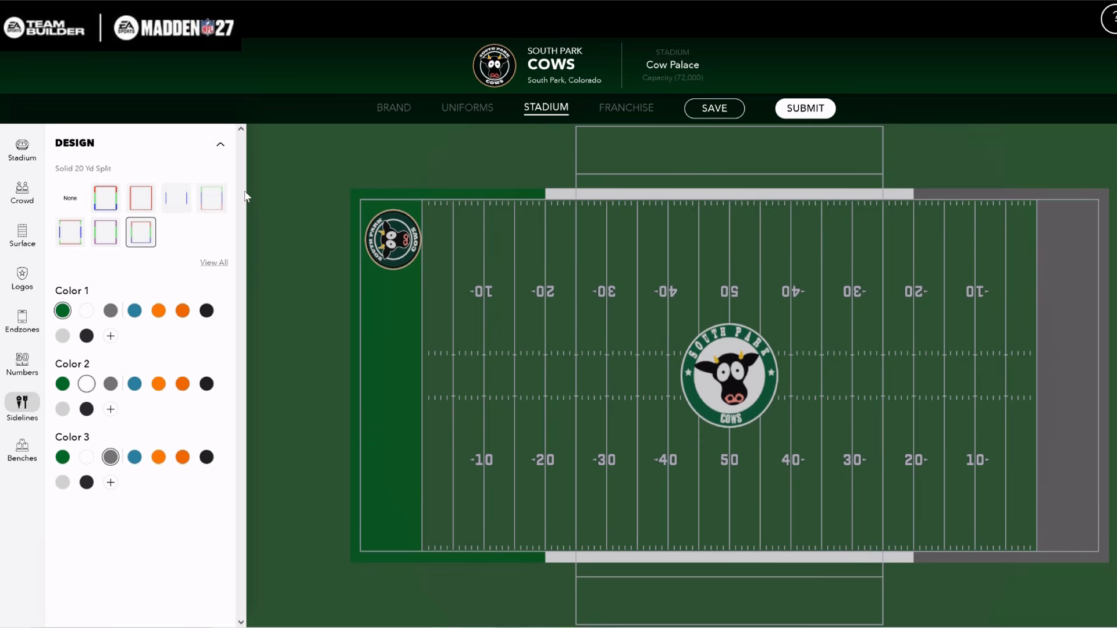
Apply the Sideline 20yd design to the sidelines and choose the fifth bench border type, with blue bars on both sides
{"action": "left_click", "coordinate": [182, 207]}
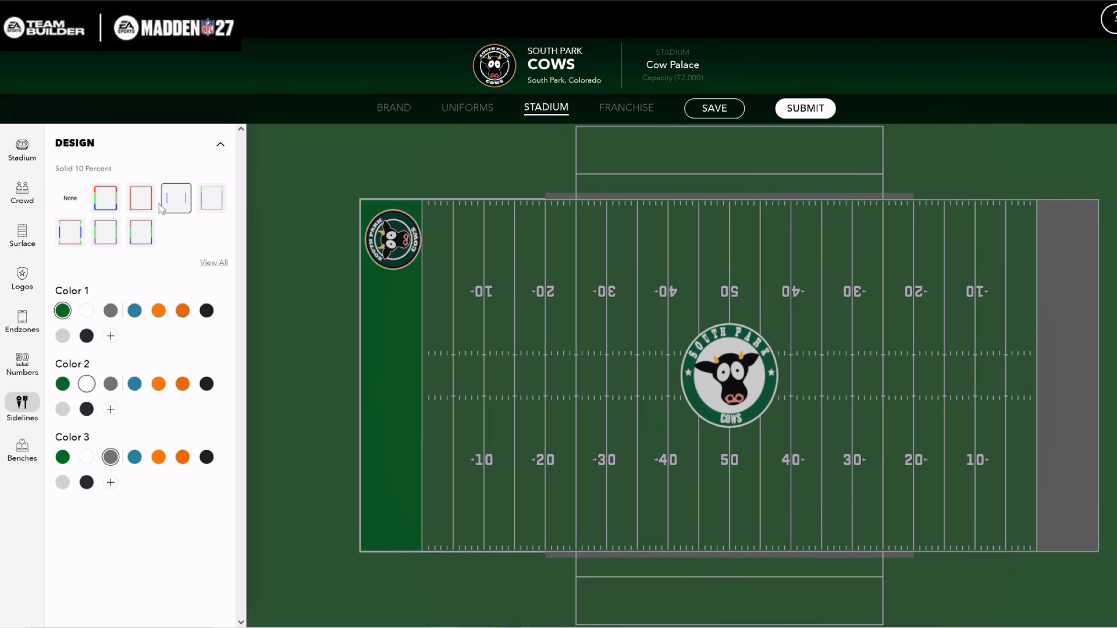
{"action": "left_click", "coordinate": [110, 204]}
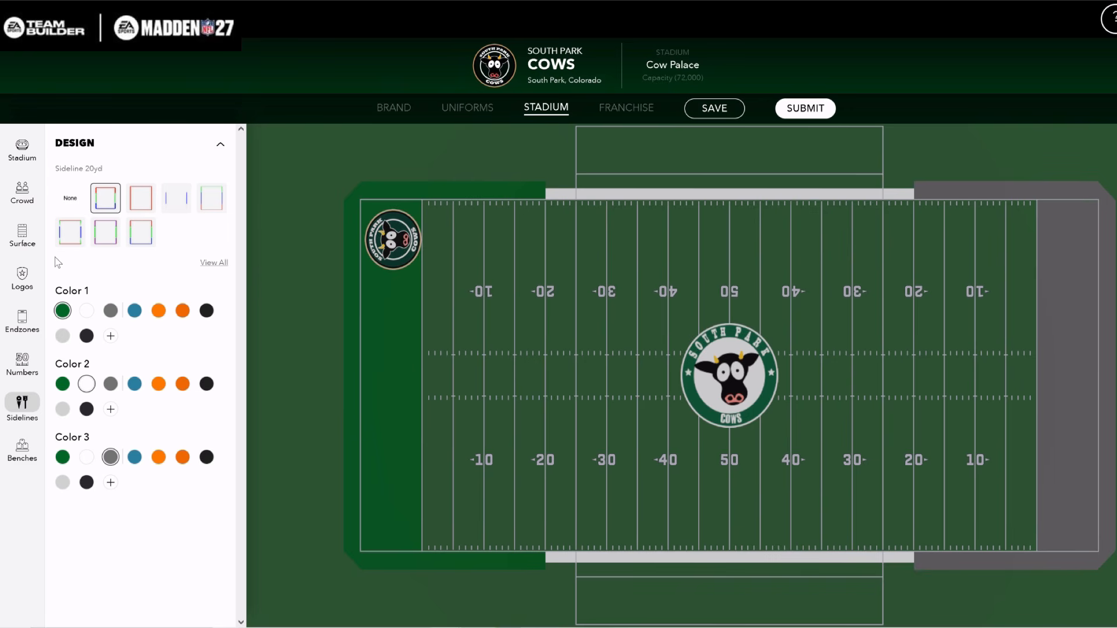
{"action": "left_click", "coordinate": [22, 449]}
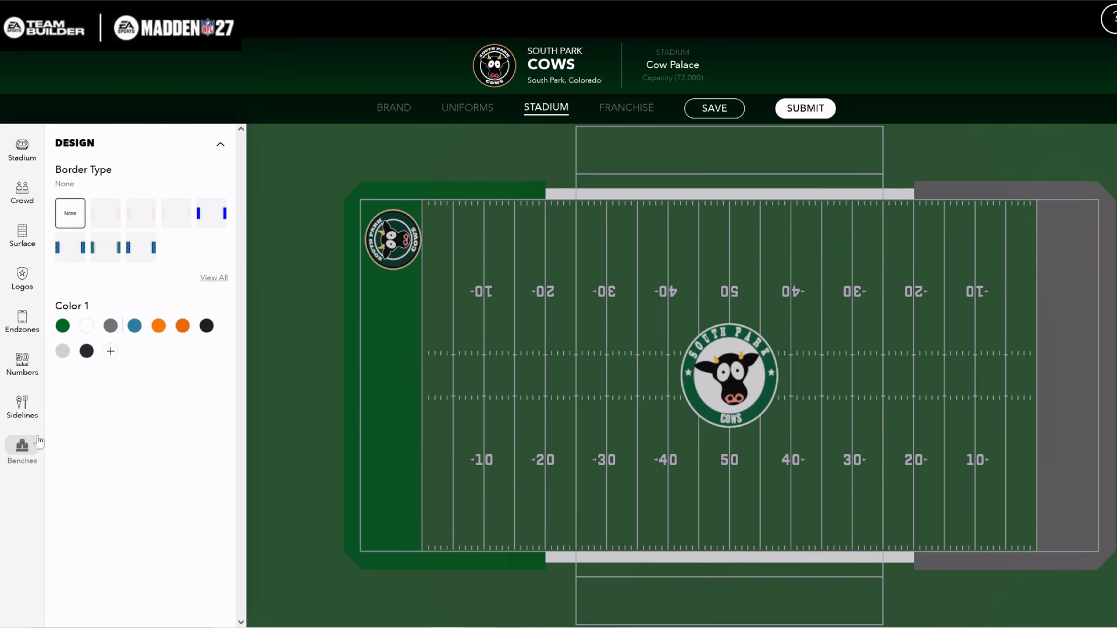
{"action": "left_click", "coordinate": [210, 215]}
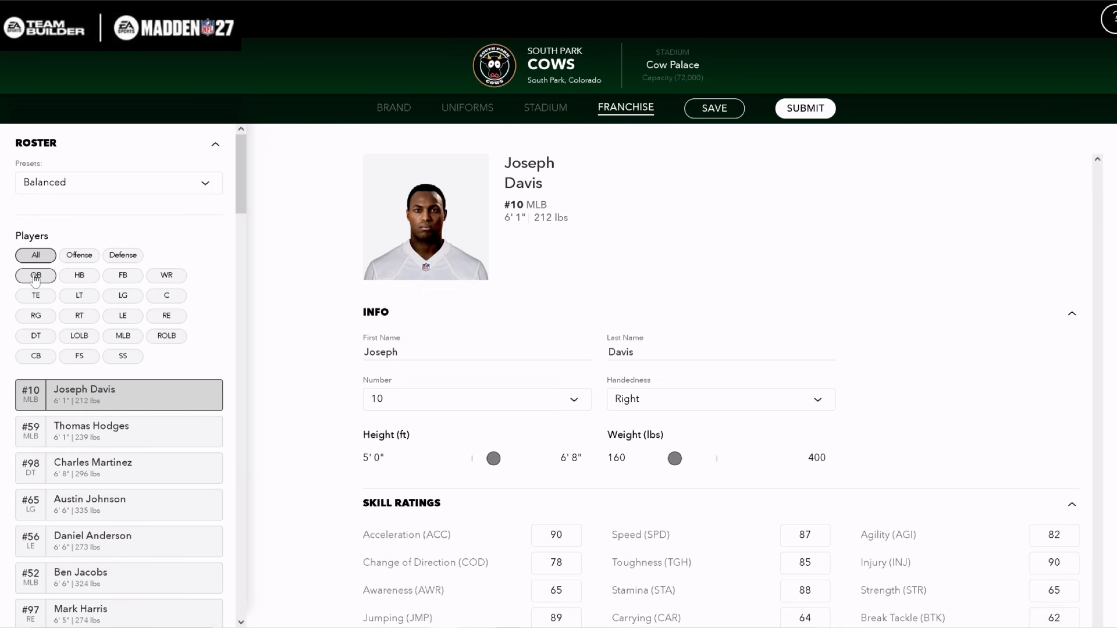
Filter the franchise roster to centers and rename the number 71 center to Eric Cartman
{"action": "left_click", "coordinate": [167, 296]}
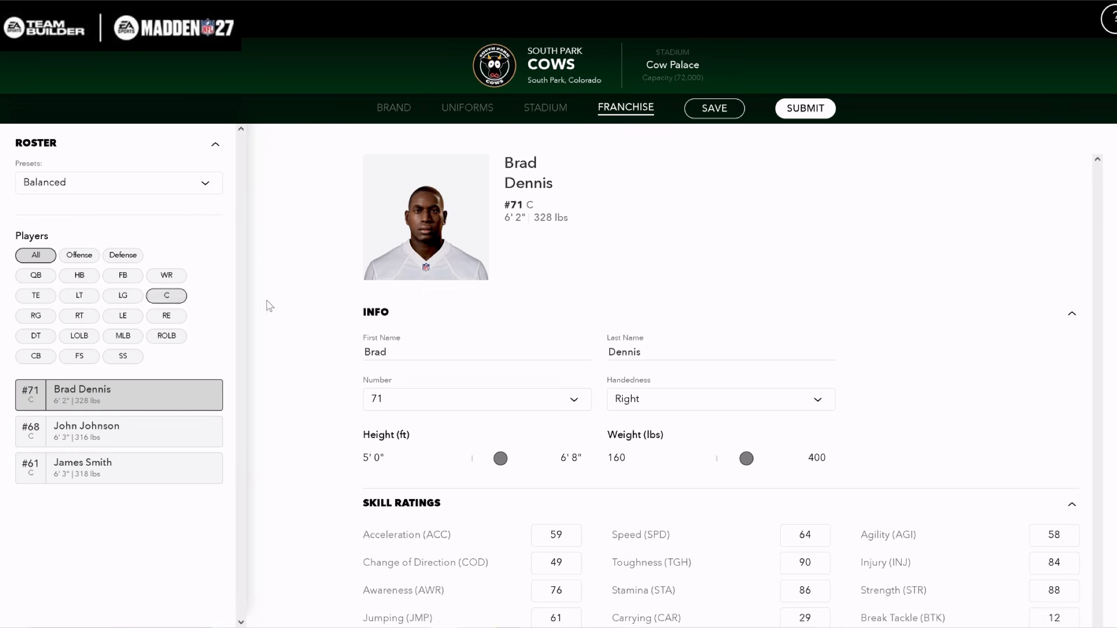
{"action": "left_click", "coordinate": [403, 350]}
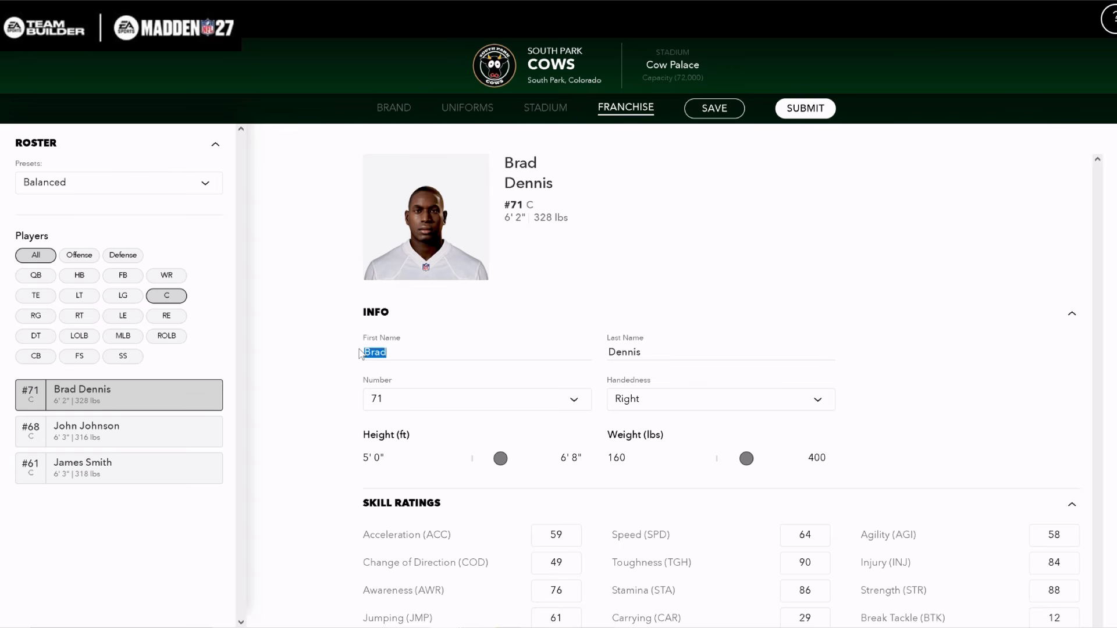
{"action": "type", "text": "Eric"}
{"action": "key", "text": "Tab"}
{"action": "type", "text": "Ca"}
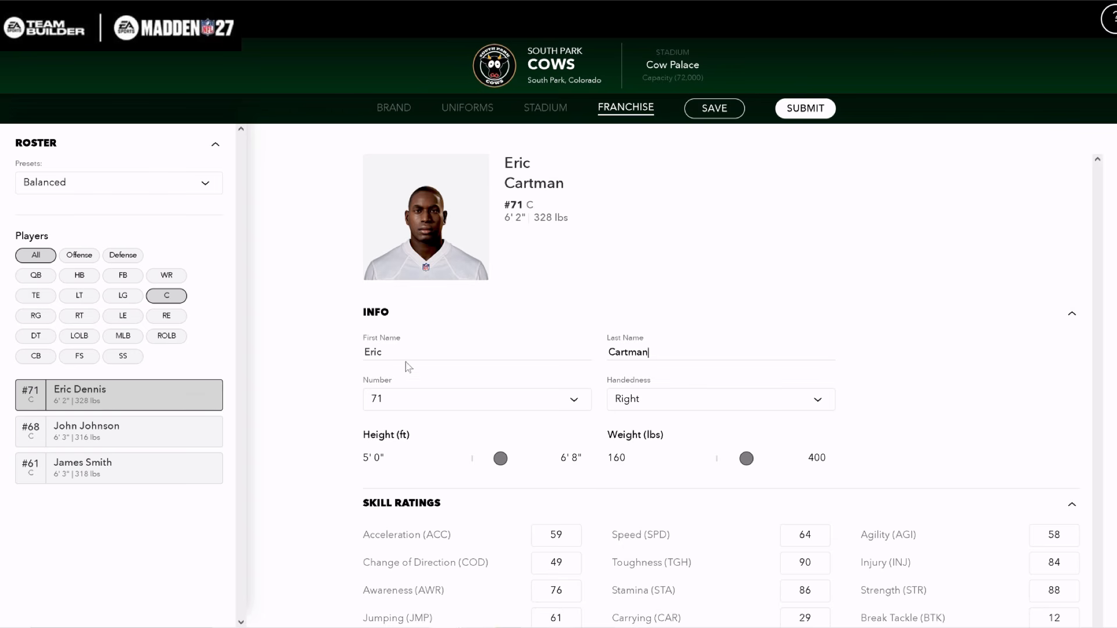
Give Eric Cartman the lightest skin tone, number 69, a height of 5' 0" and a weight of 400 lbs
{"action": "scroll", "coordinate": [326, 325], "scroll_direction": "down", "scroll_amount": 10}
{"action": "left_click", "coordinate": [370, 337]}
{"action": "scroll", "coordinate": [442, 462], "scroll_direction": "up", "scroll_amount": 10}
{"action": "left_click_drag", "start_coordinate": [442, 466], "coordinate": [358, 470]}
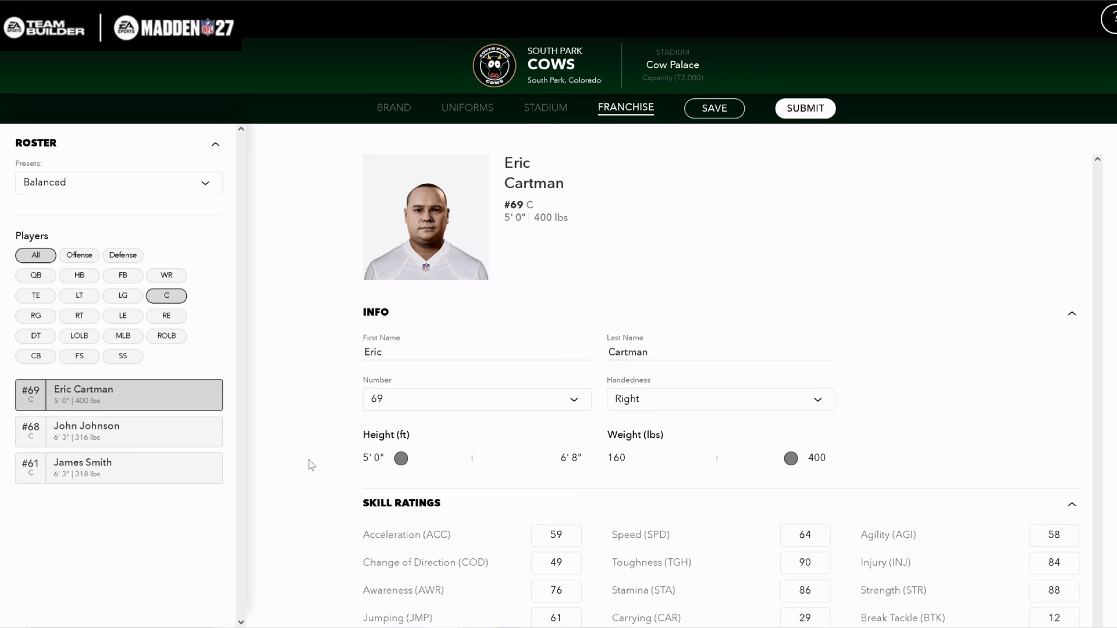
Set Eric Cartman's Pass Block and Run Block ratings to 99 and Acceleration to 50, and return to the full roster list
{"action": "scroll", "coordinate": [314, 465], "scroll_direction": "down", "scroll_amount": 4}
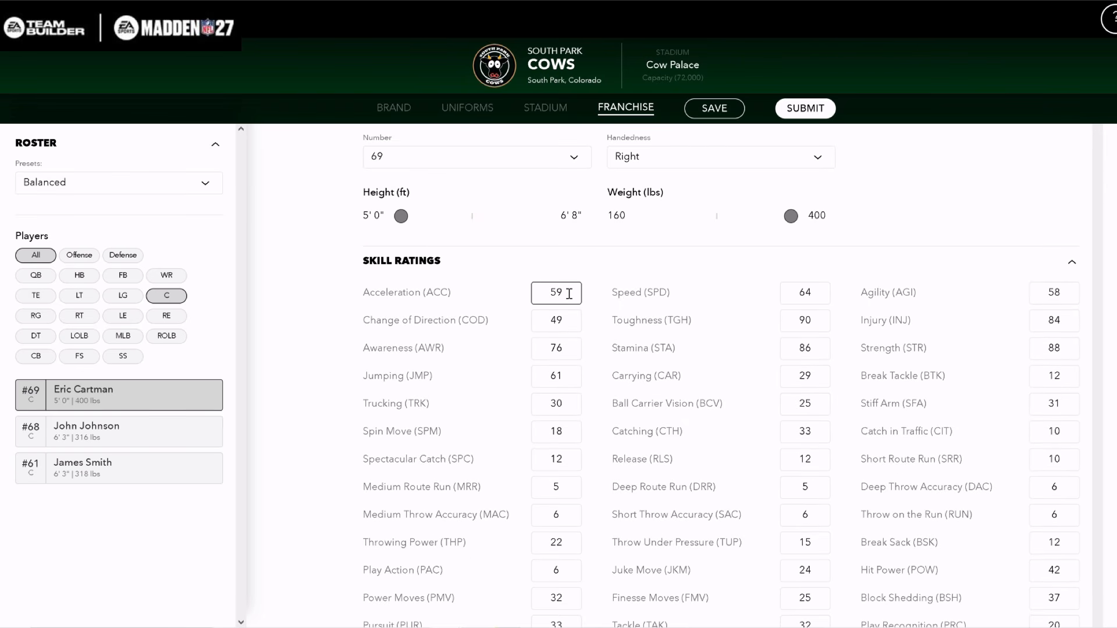
{"action": "scroll", "coordinate": [758, 560], "scroll_direction": "down", "scroll_amount": 3}
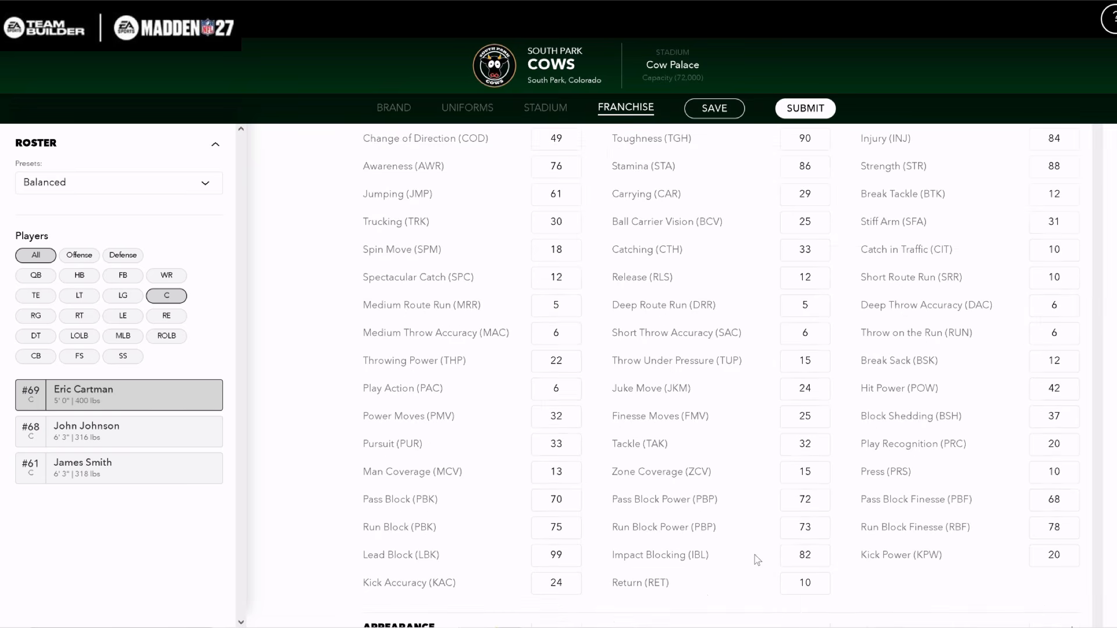
{"action": "double_click", "coordinate": [559, 499]}
{"action": "type", "text": "99"}
{"action": "double_click", "coordinate": [576, 527]}
{"action": "type", "text": "99"}
{"action": "scroll", "coordinate": [593, 535], "scroll_direction": "down", "scroll_amount": 3}
{"action": "scroll", "coordinate": [608, 505], "scroll_direction": "down", "scroll_amount": 3}
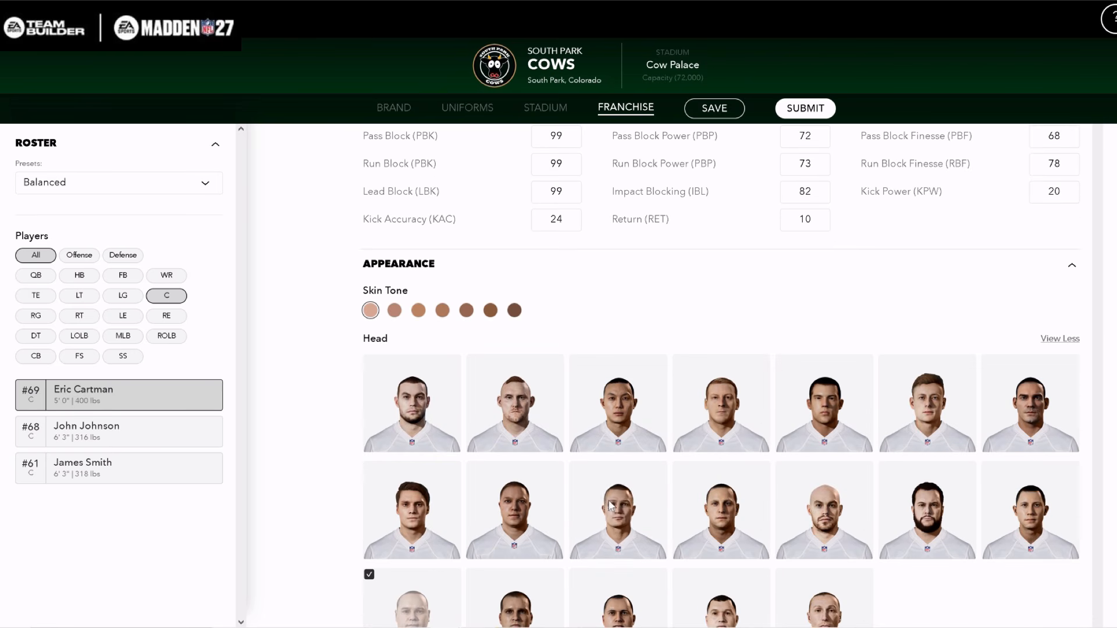
{"action": "scroll", "coordinate": [609, 507], "scroll_direction": "up", "scroll_amount": 10}
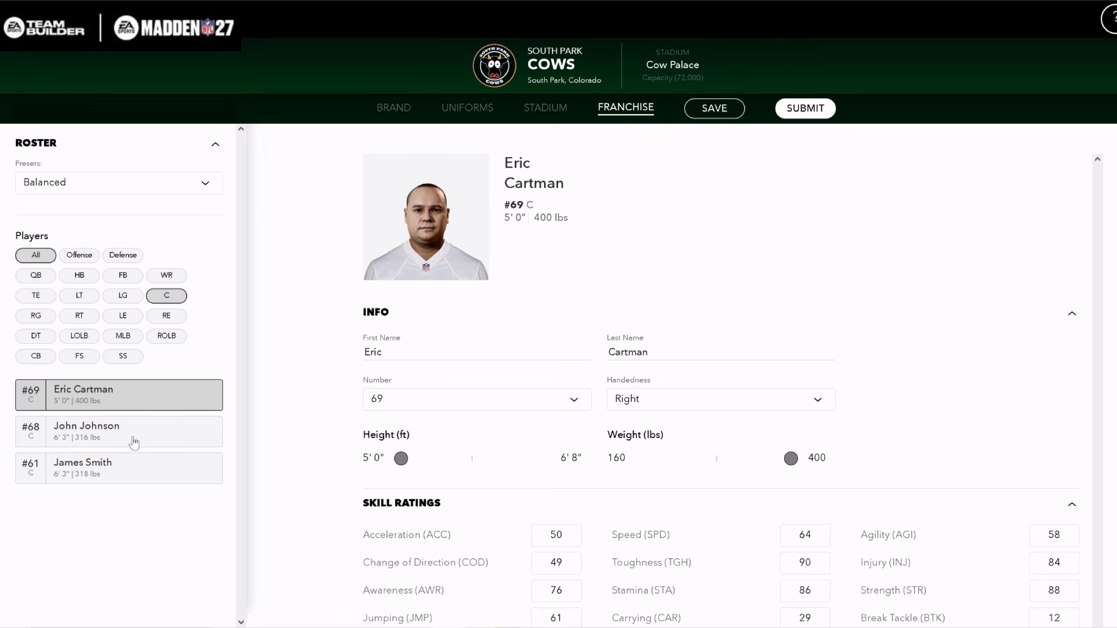
{"action": "left_click", "coordinate": [35, 260]}
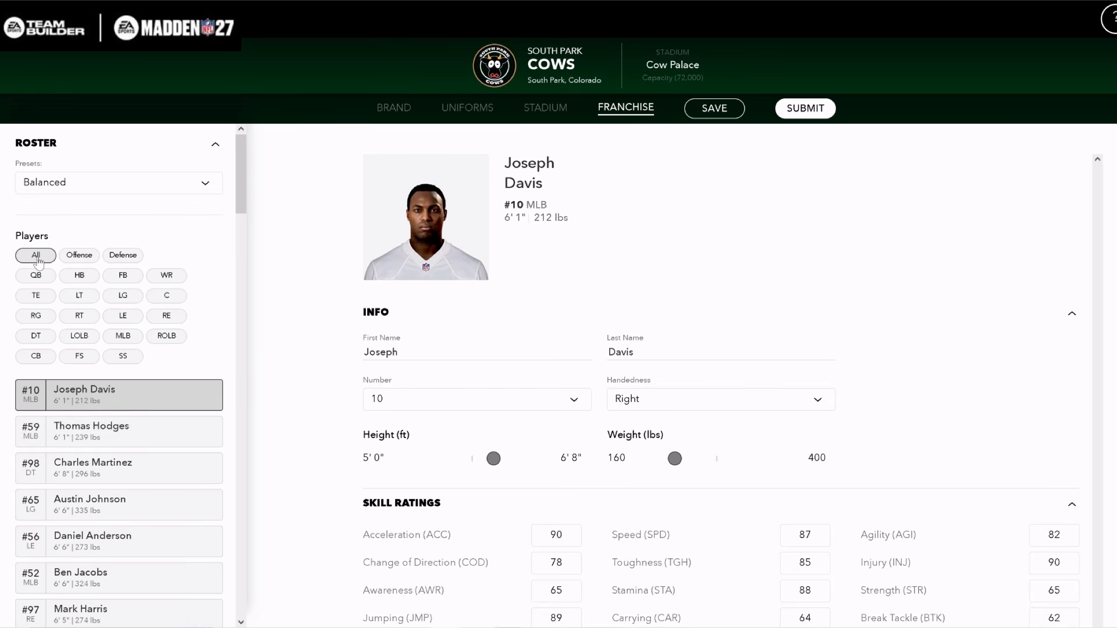
Filter the roster to quarterbacks and submit the finished South Park Cows team
{"action": "scroll", "coordinate": [97, 448], "scroll_direction": "down", "scroll_amount": 2}
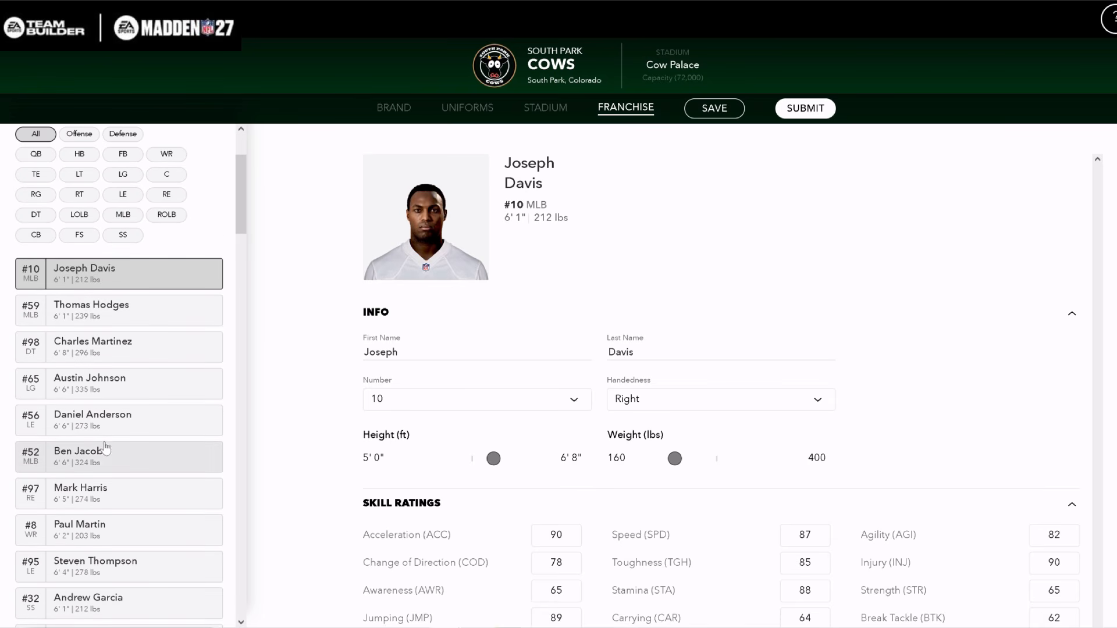
{"action": "left_click", "coordinate": [41, 156]}
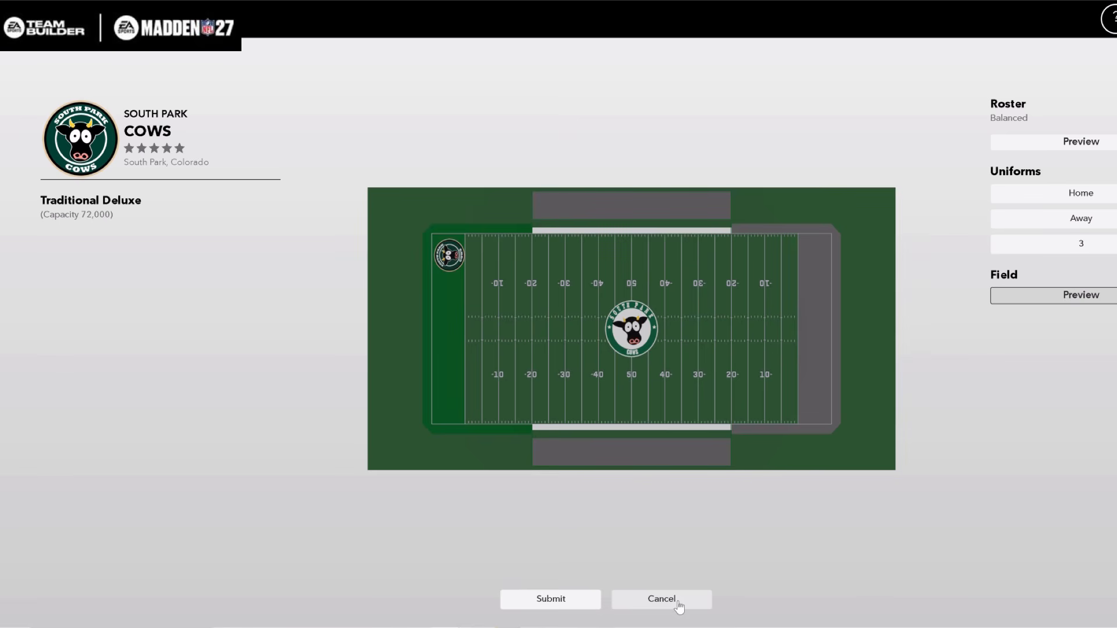
{"action": "left_click", "coordinate": [545, 603]}
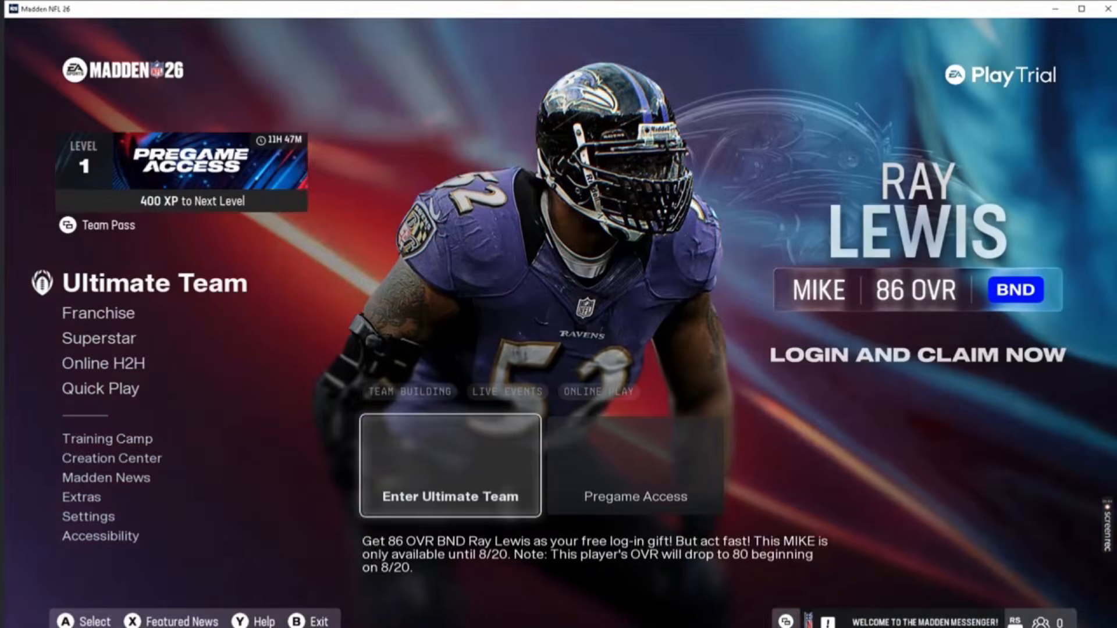
Switch to Madden NFL 26 and open the Creation Center's Download Center
{"action": "key", "text": "Down"}
{"action": "key", "text": "Down"}
{"action": "key", "text": "Down"}
{"action": "key", "text": "Down"}
{"action": "key", "text": "Down"}
{"action": "key", "text": "Down"}
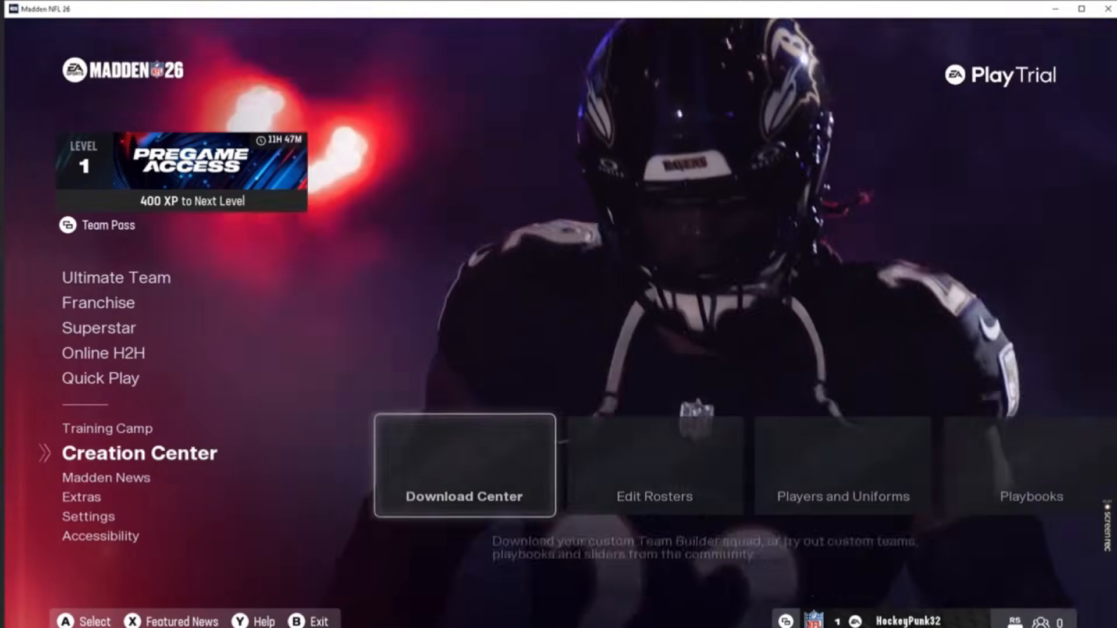
{"action": "key", "text": "Return"}
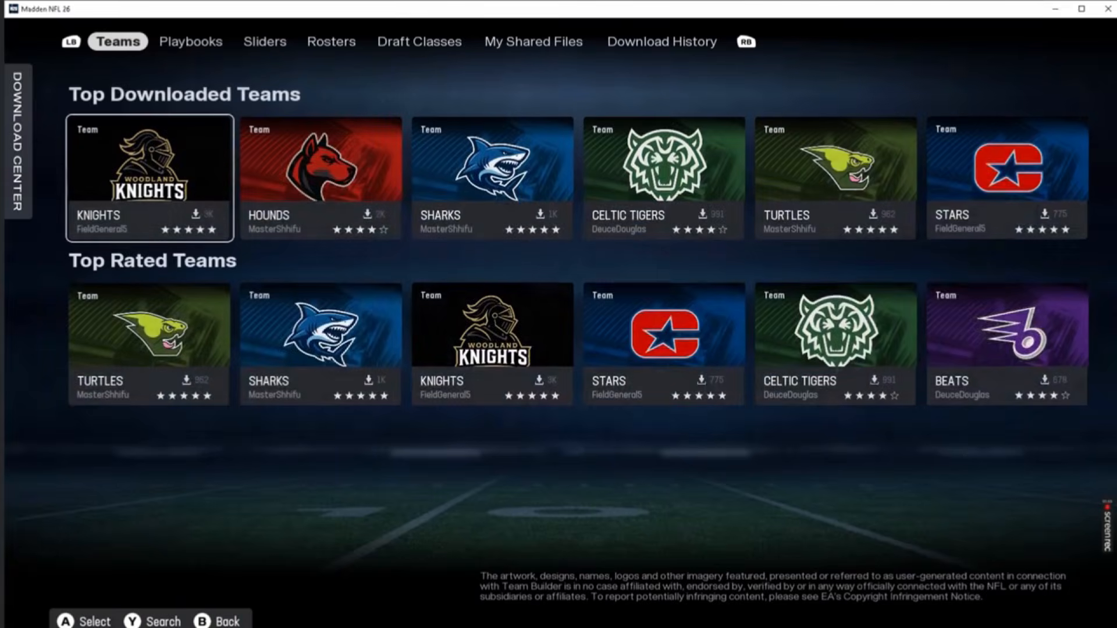
Go to the shared files in the Download Center and choose the Download option for the Cows team
{"action": "key", "text": "e"}
{"action": "key", "text": "e"}
{"action": "key", "text": "e"}
{"action": "key", "text": "e"}
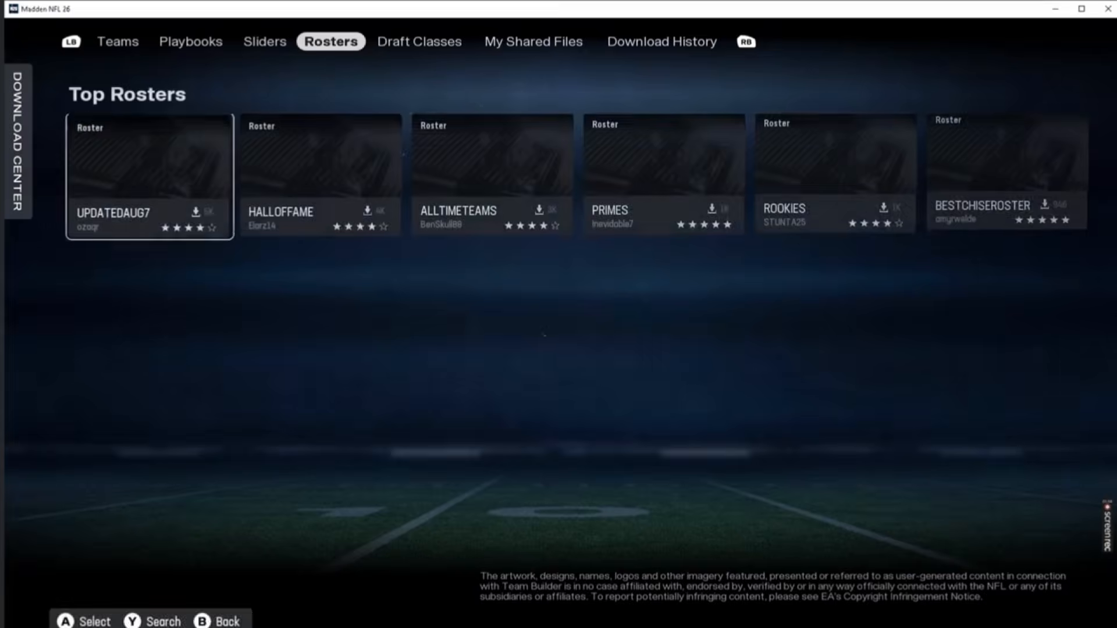
{"action": "key", "text": "e"}
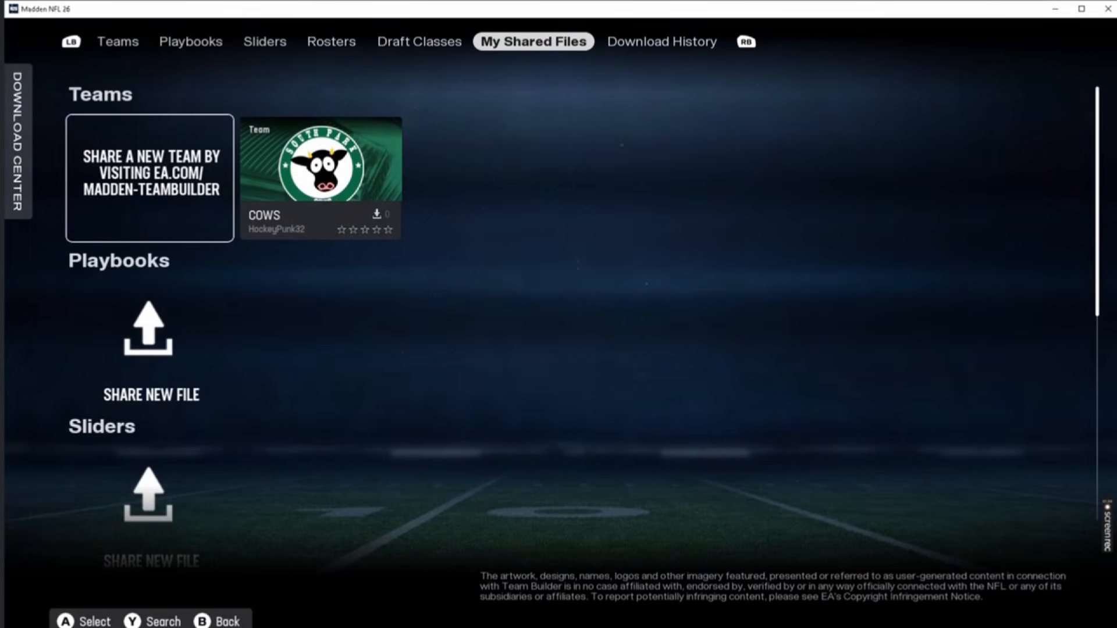
{"action": "key", "text": "Right"}
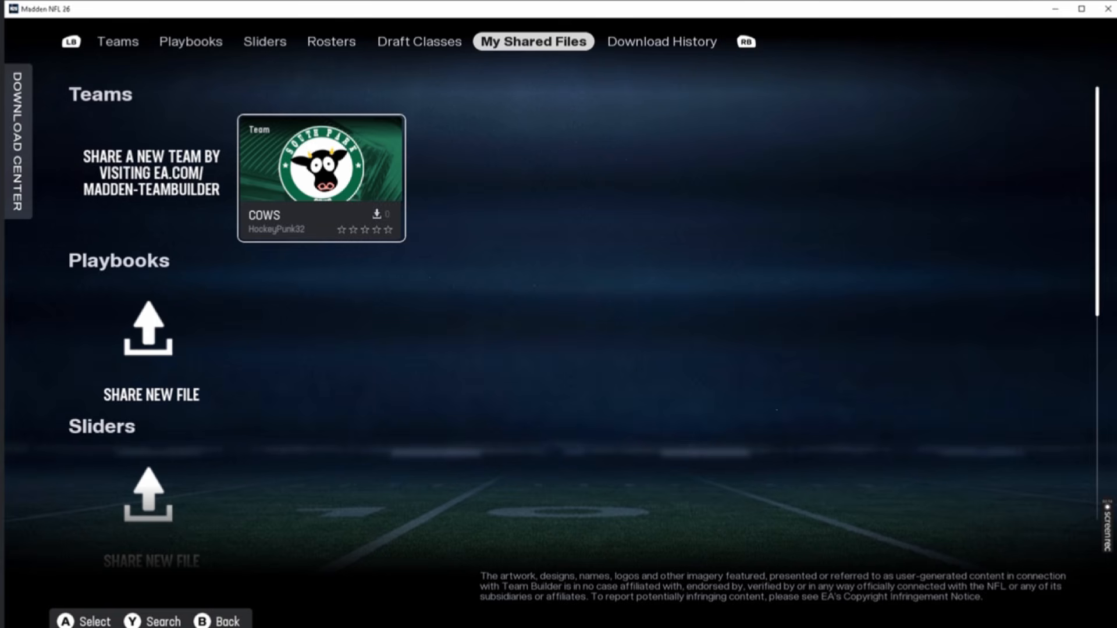
{"action": "key", "text": "Return"}
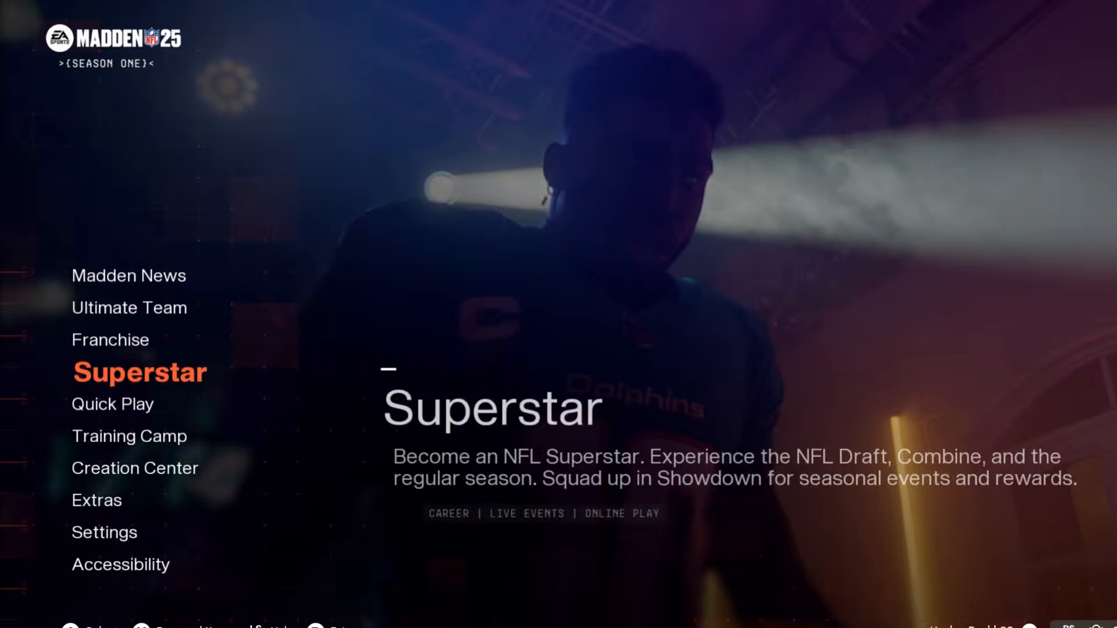
{"action": "key", "text": "Up"}
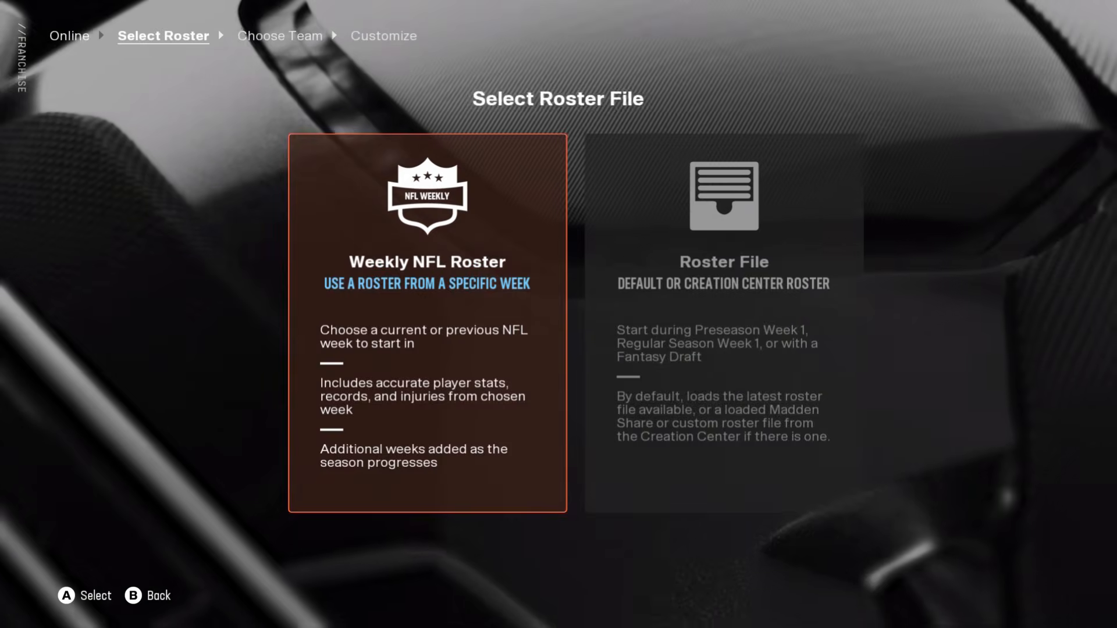
Switch to Madden NFL 25 and set up an online franchise with the NFL roster, starting at Preseason Week 1
{"action": "key", "text": "Return"}
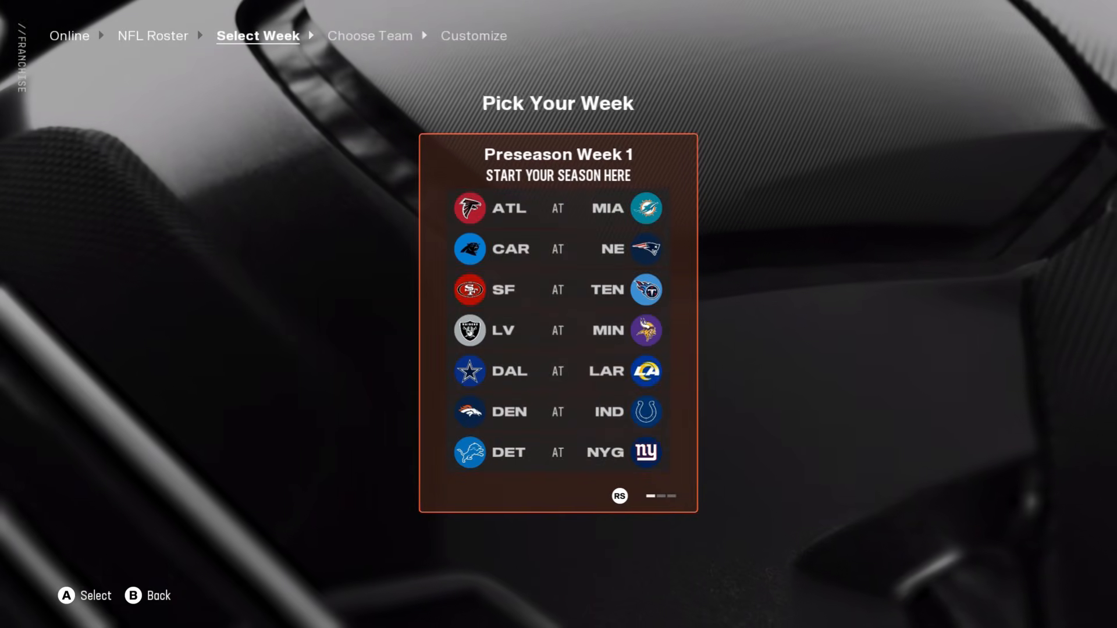
{"action": "key", "text": "Return"}
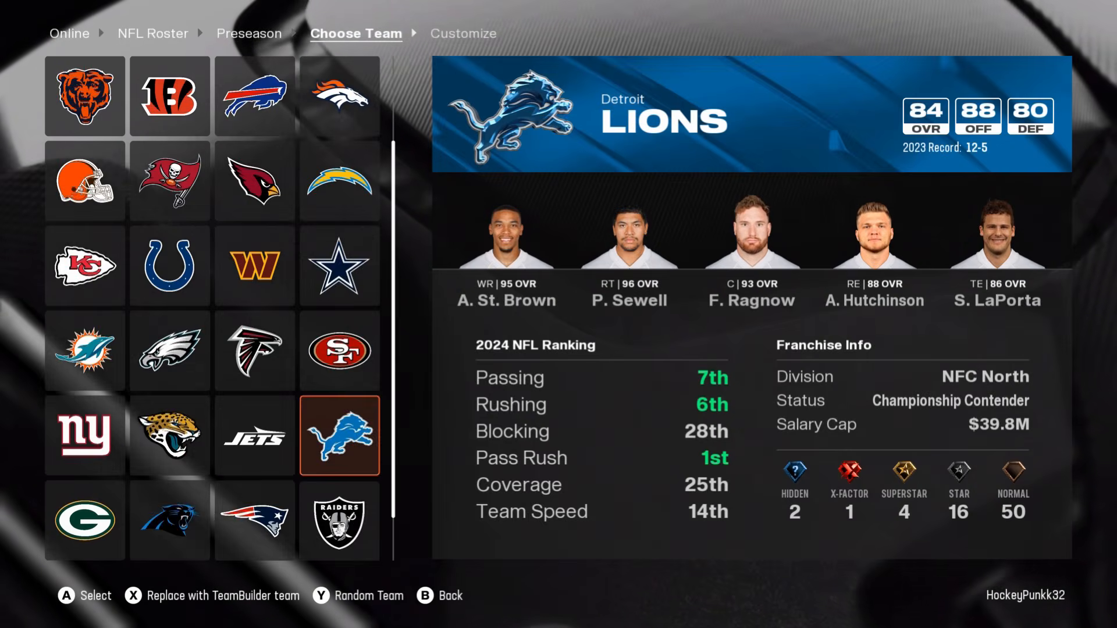
Replace the Washington Commanders with the Cows Team Builder team, using the Team Builder roster
{"action": "key", "text": "Down"}
{"action": "key", "text": "Left"}
{"action": "key", "text": "Up"}
{"action": "key", "text": "Up"}
{"action": "key", "text": "Up"}
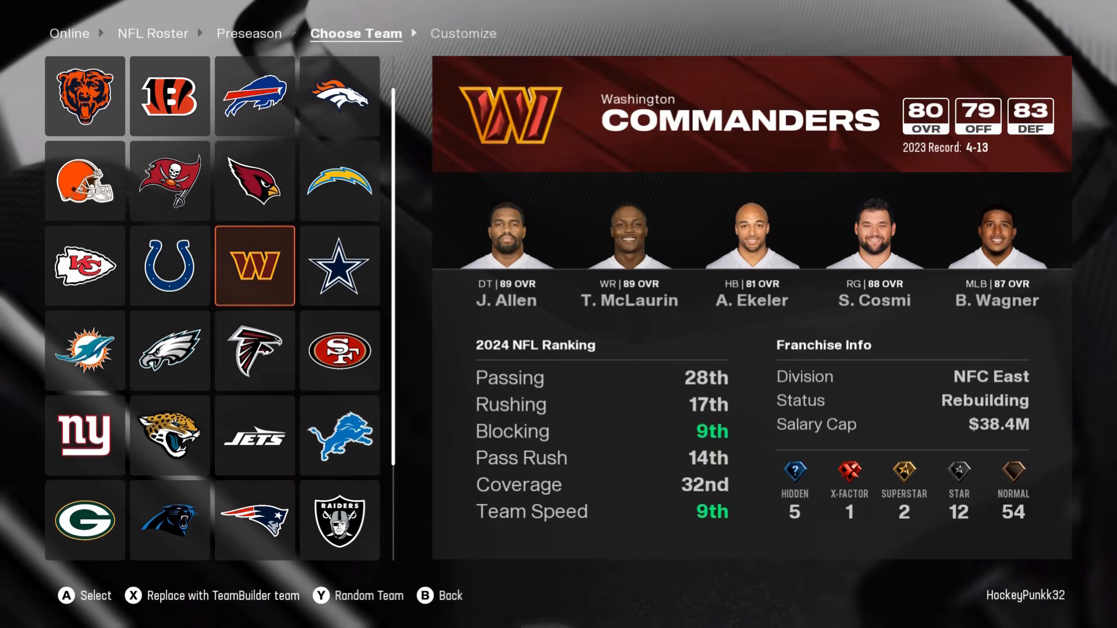
{"action": "key", "text": "x"}
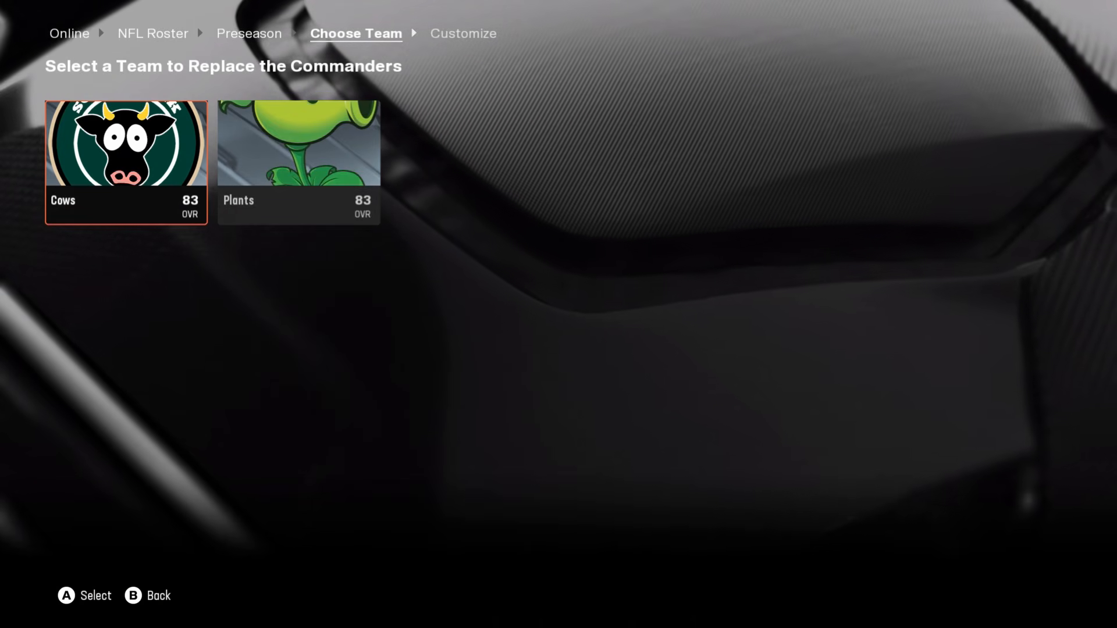
{"action": "key", "text": "Return"}
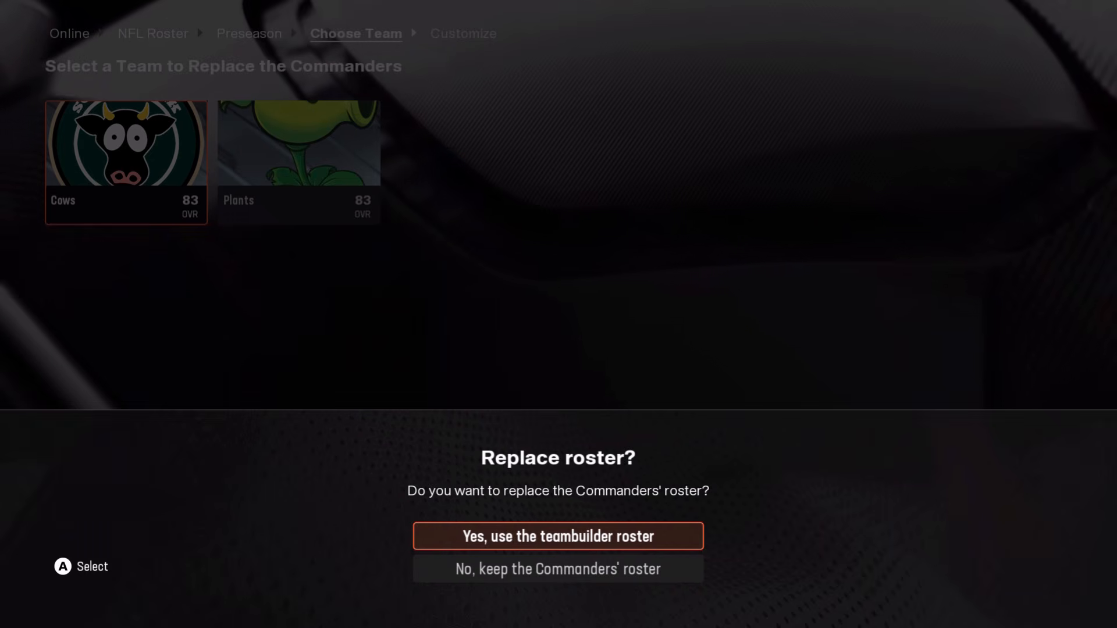
{"action": "key", "text": "Down"}
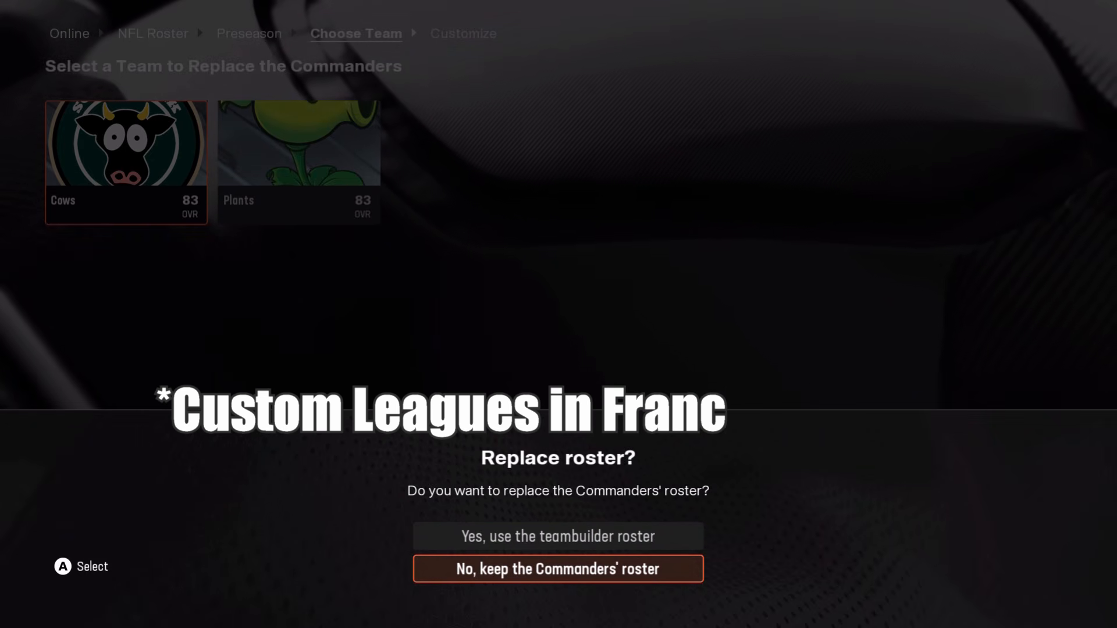
{"action": "key", "text": "Up"}
{"action": "key", "text": "Return"}
Replace the Colts with the Plants Team Builder team and keep the Colts' roster
{"action": "key", "text": "Left"}
{"action": "key", "text": "Left"}
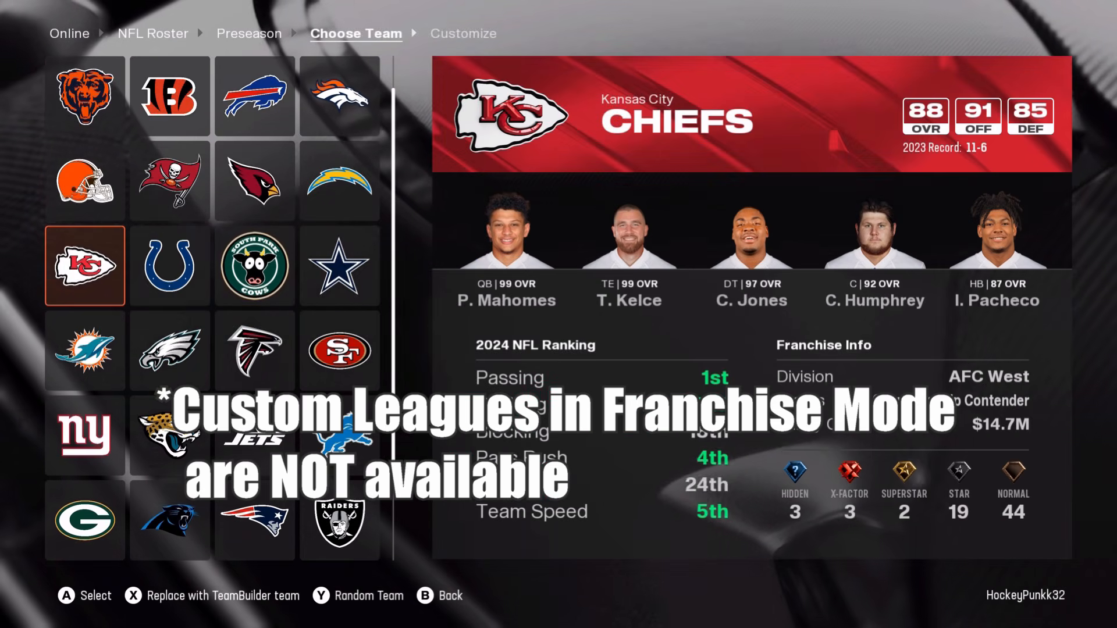
{"action": "key", "text": "Right"}
{"action": "key", "text": "x"}
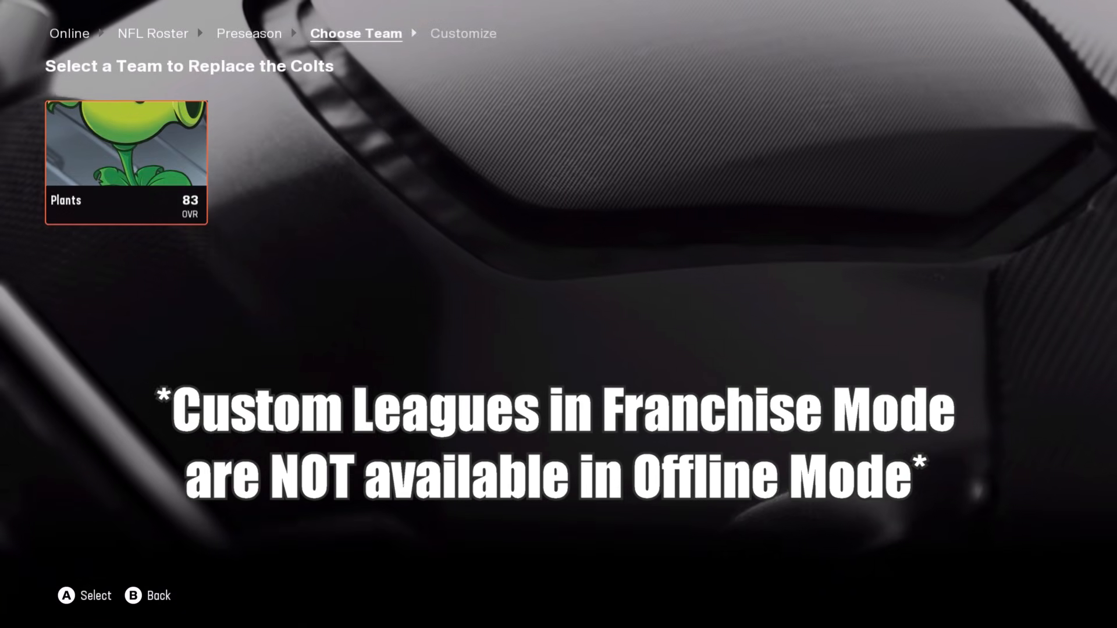
{"action": "key", "text": "Return"}
{"action": "key", "text": "Down"}
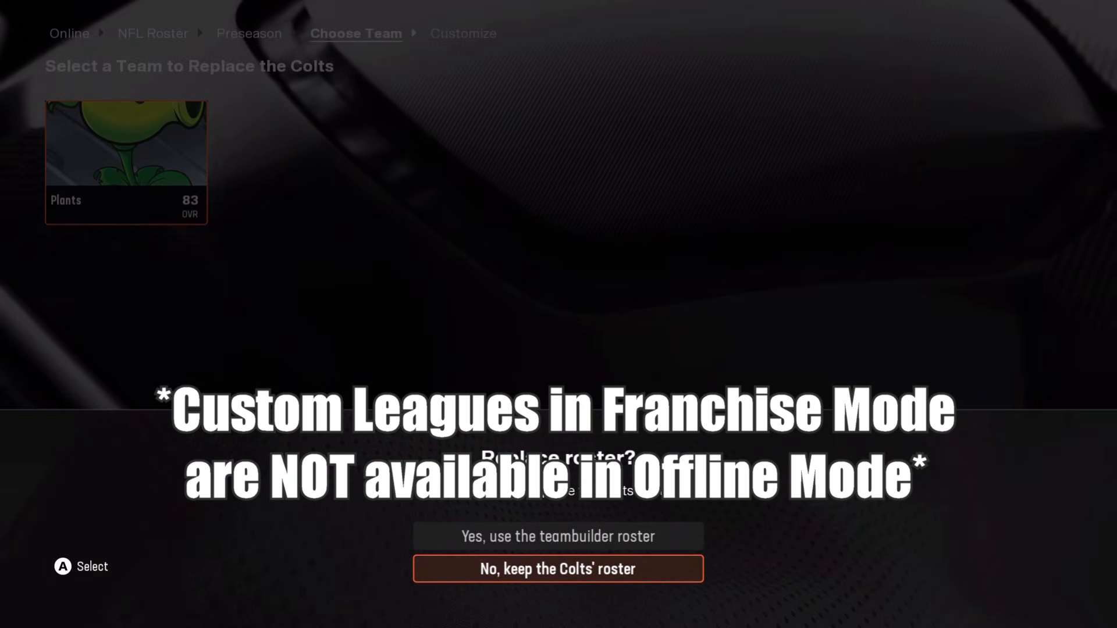
{"action": "key", "text": "Return"}
Choose the Cows as the franchise team and continue to the customization stage
{"action": "key", "text": "Right"}
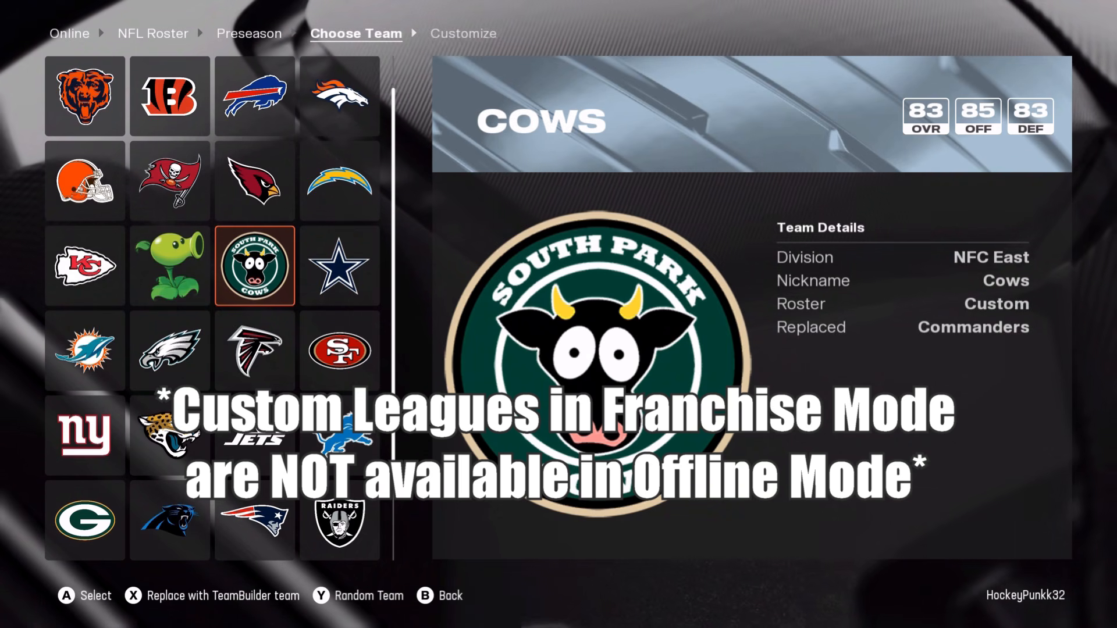
{"action": "key", "text": "Left"}
{"action": "key", "text": "Right"}
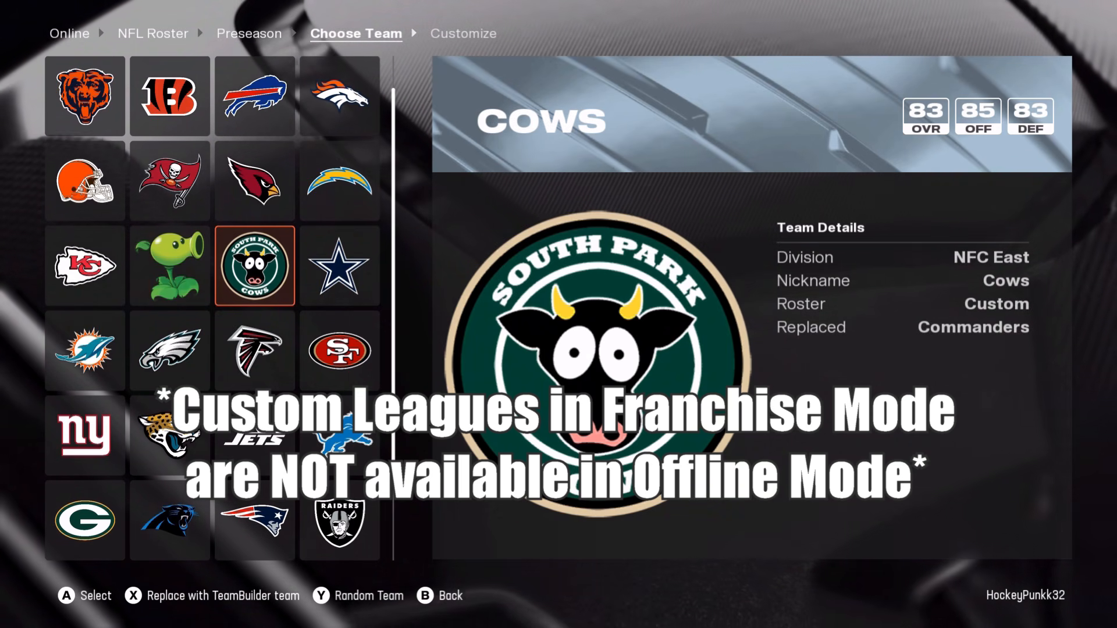
{"action": "key", "text": "Return"}
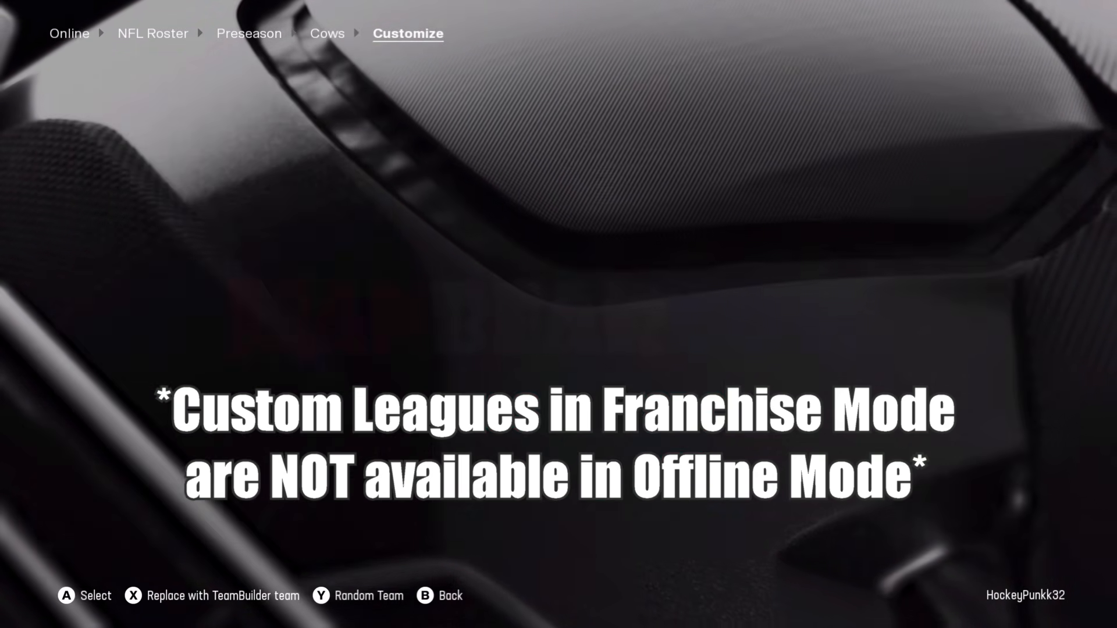